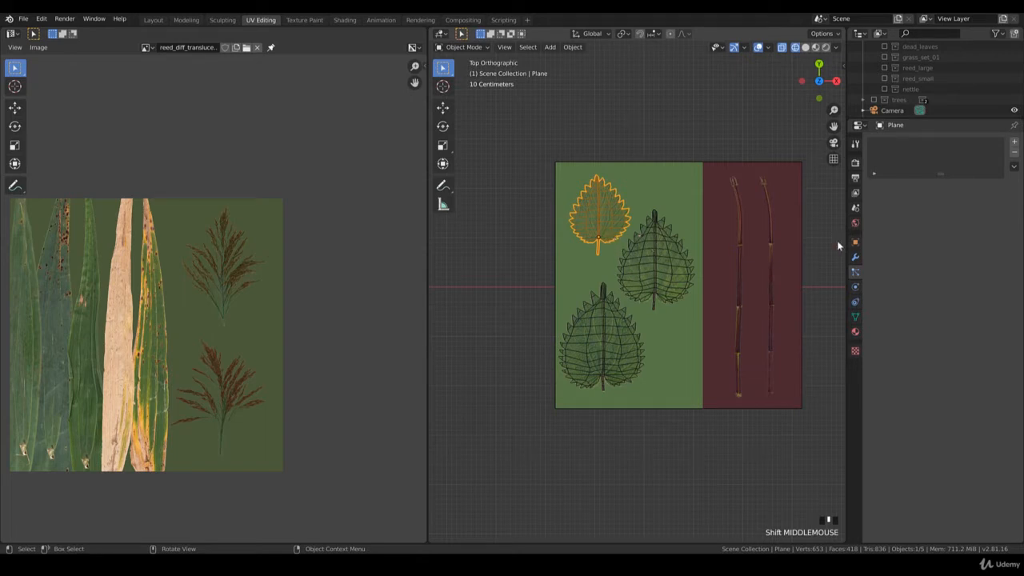
- Create a new material for the selected small leaf plane and name it nettle
click(856, 335)
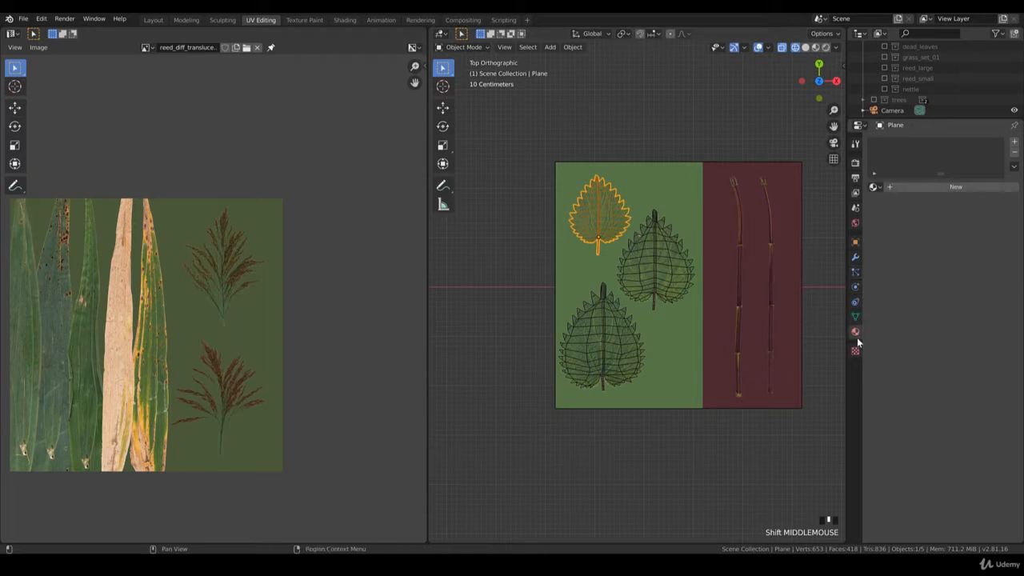
click(989, 187)
click(912, 187)
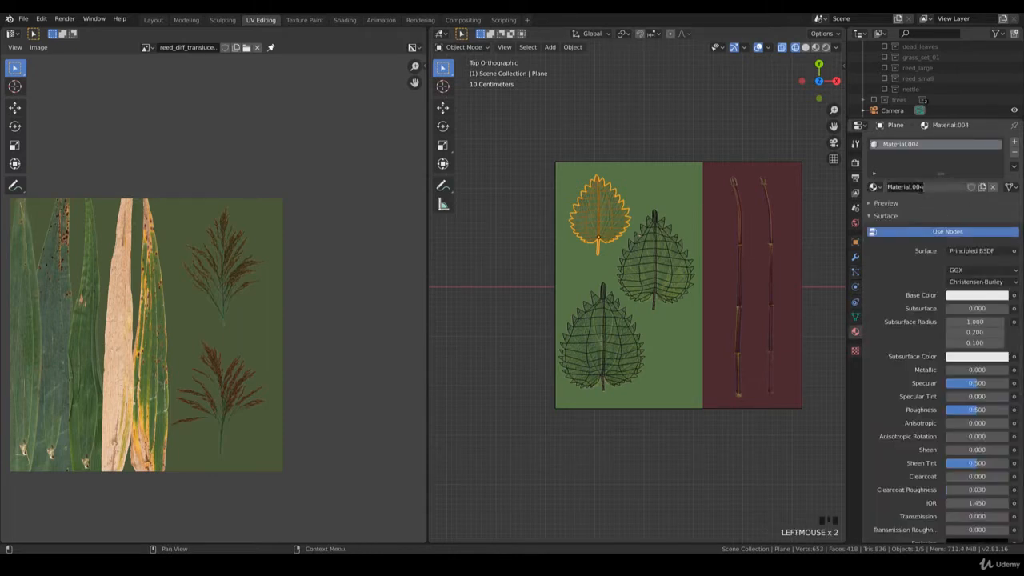
text(nettle)
key(Return)
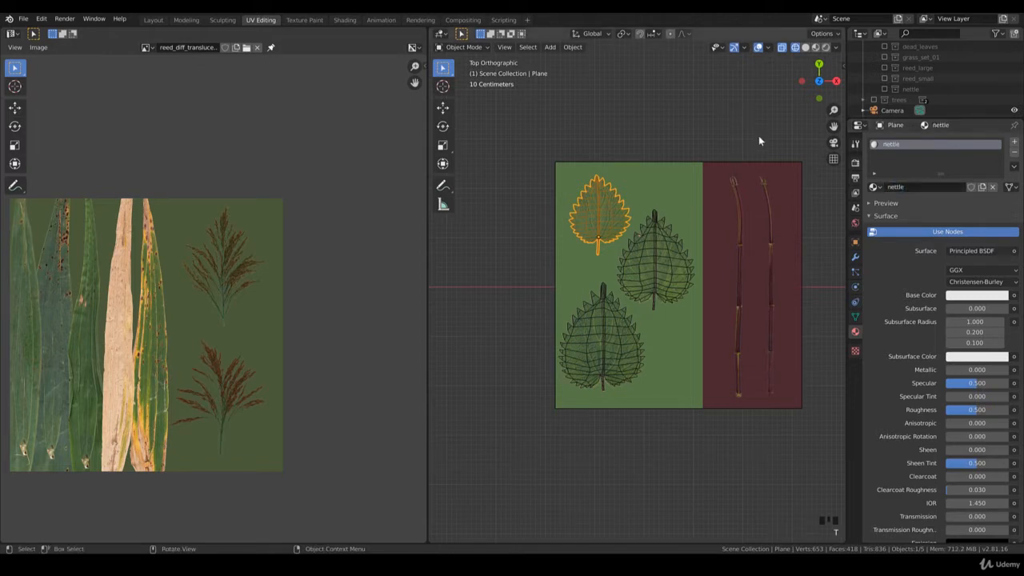
- Connect an image texture to the nettle material's base color and load nettle_diff.png from the nettle folder
click(1014, 295)
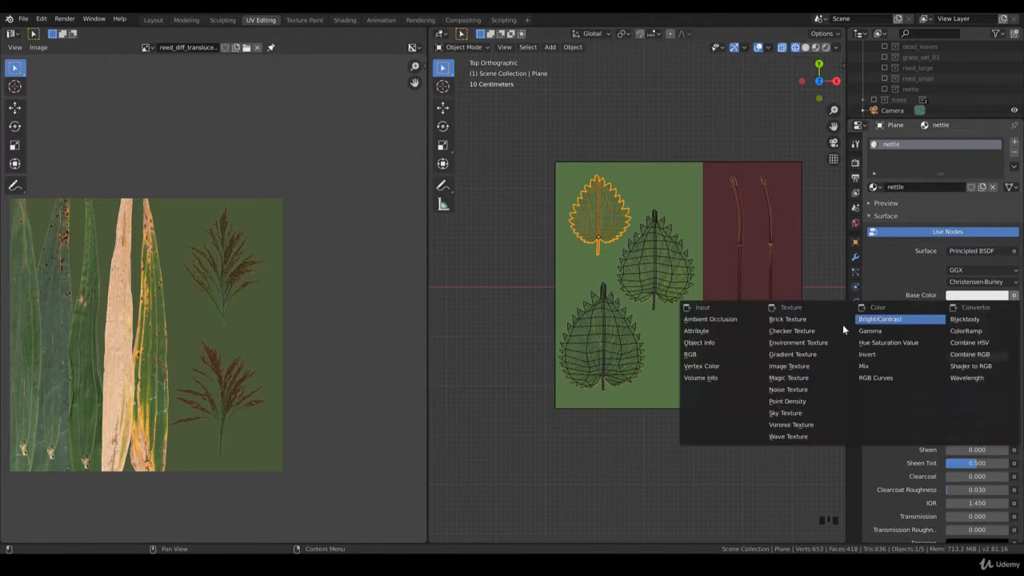
click(782, 370)
click(1006, 310)
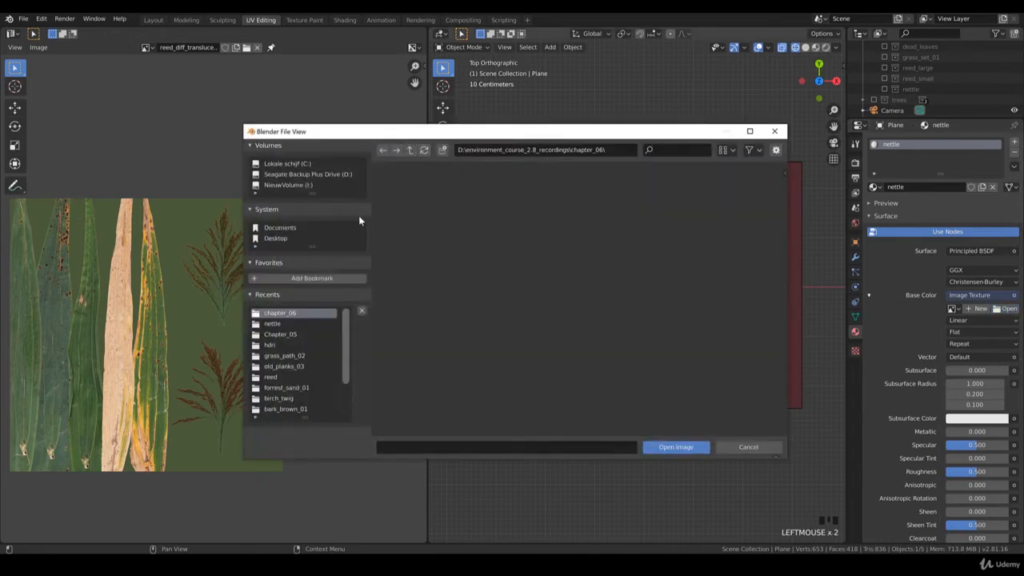
click(280, 325)
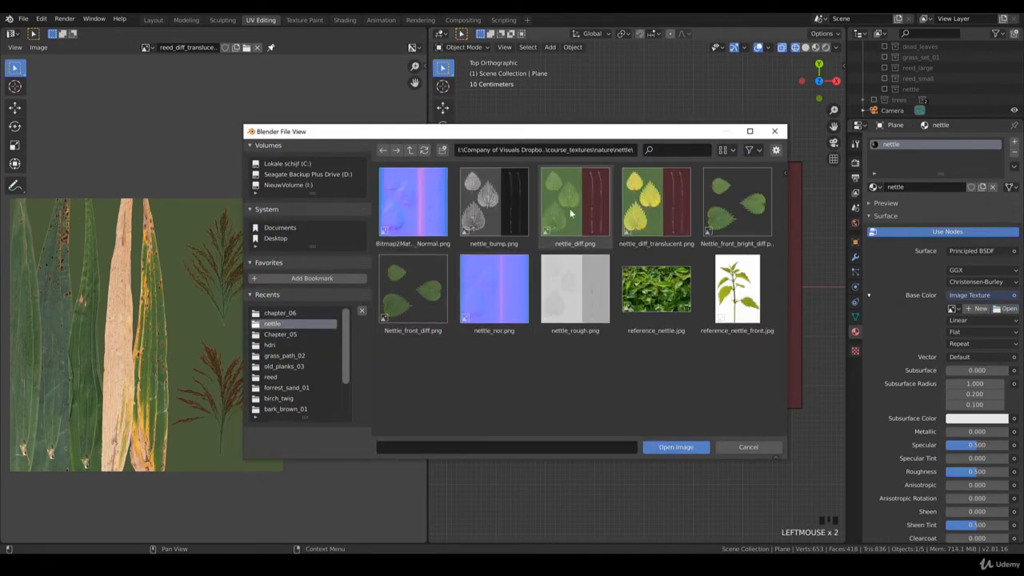
double_click(570, 207)
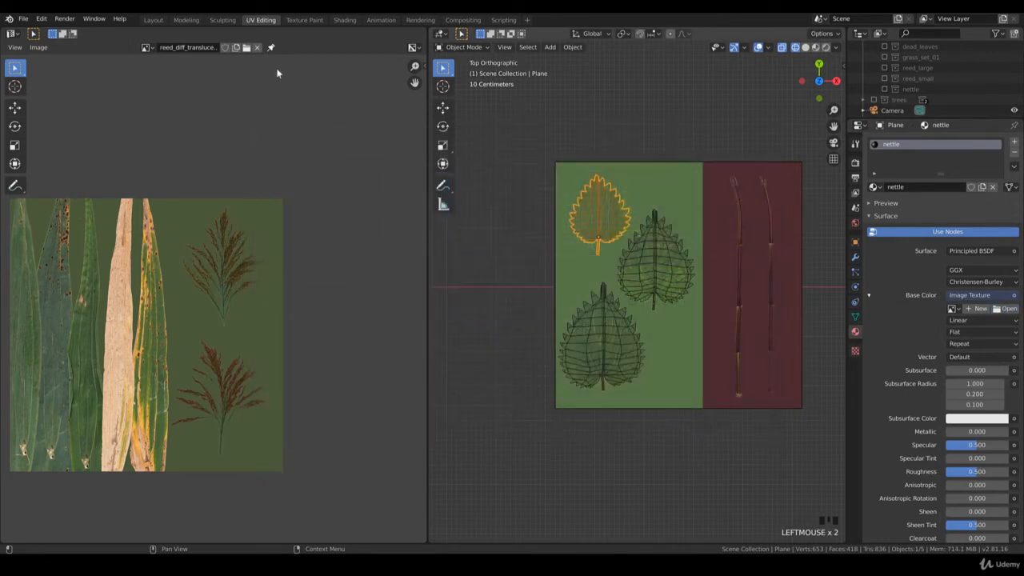
- Display nettle_diff.png in the UV editor in place of the reed texture
click(145, 48)
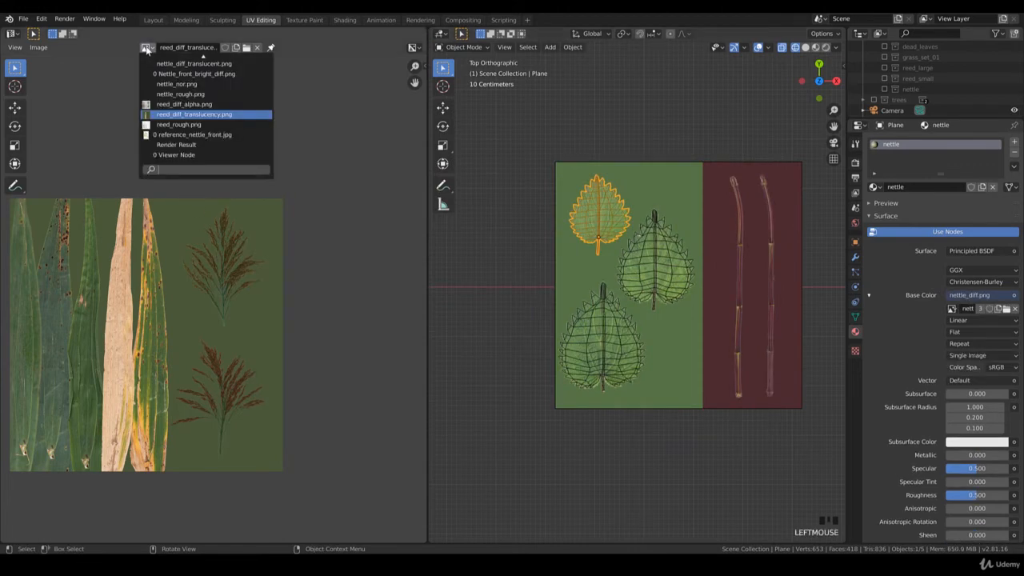
text(nett)
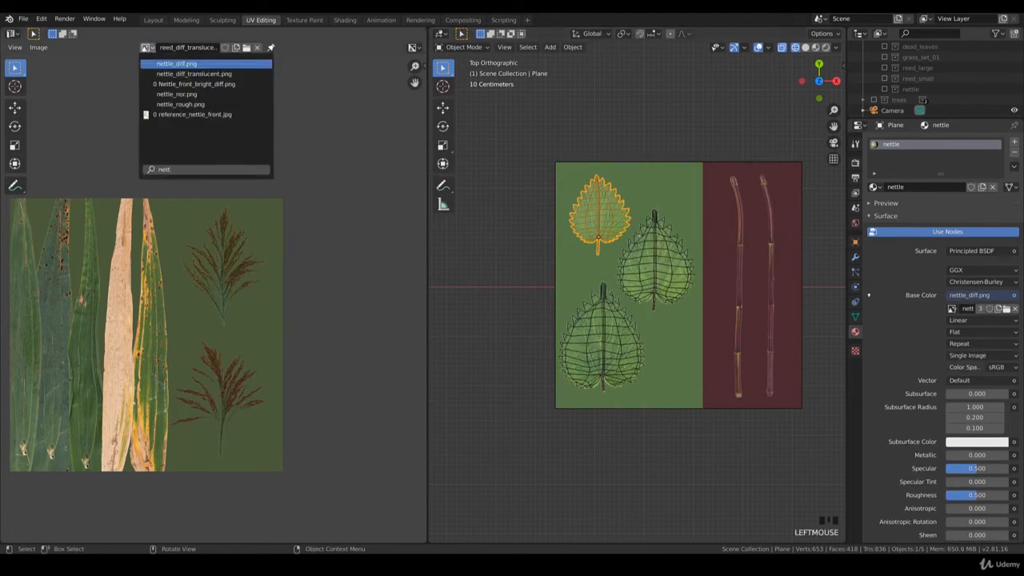
key(Return)
scroll(225, 212, down, 3)
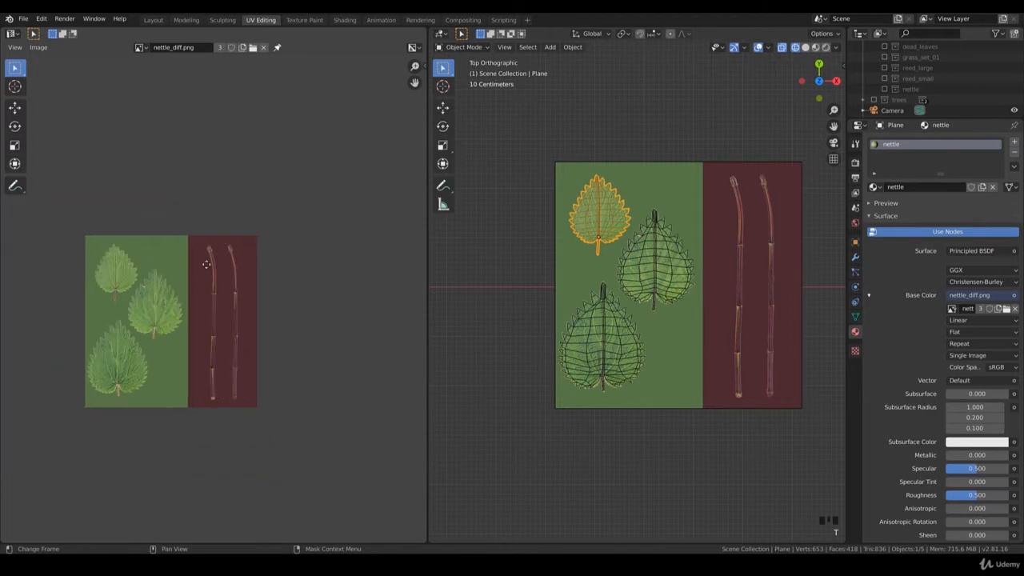
middle_drag(206, 262, 304, 257)
scroll(304, 258, up, 3)
- Select the small leaf's whole linked mesh and unwrap it with Project From View
key(Tab)
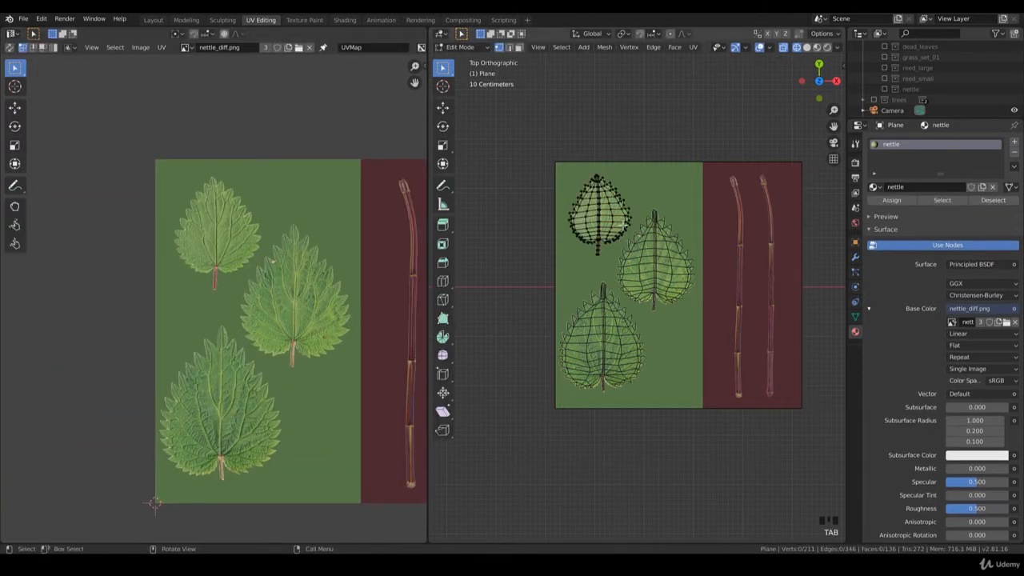
click(623, 227)
key(ctrl+l)
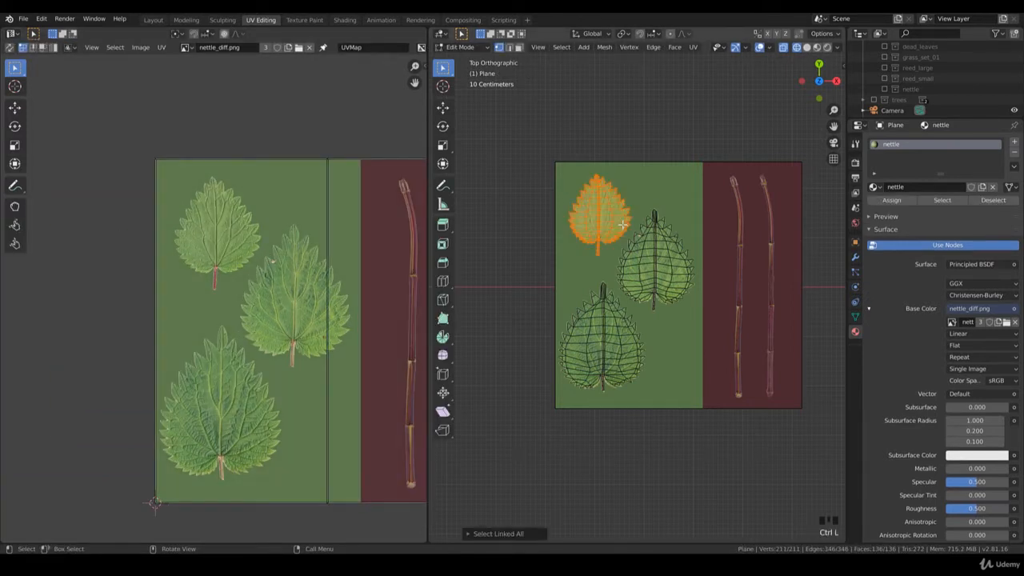
key(u)
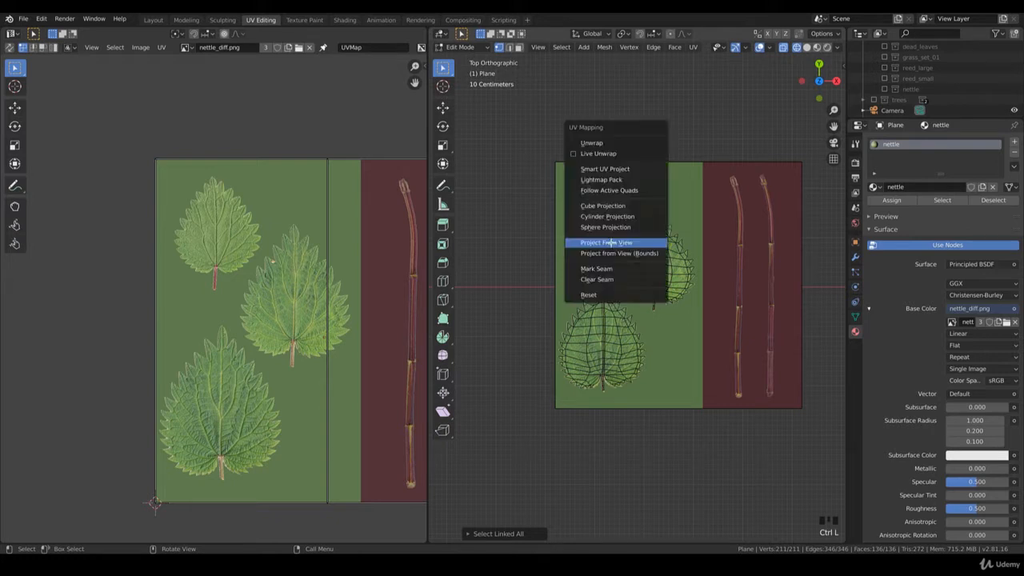
click(611, 244)
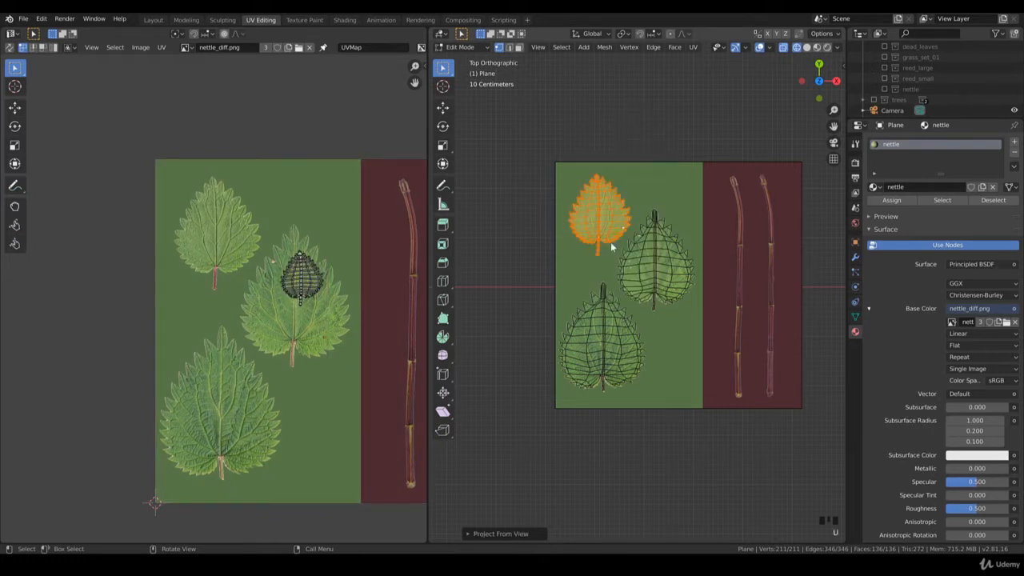
key(Tab)
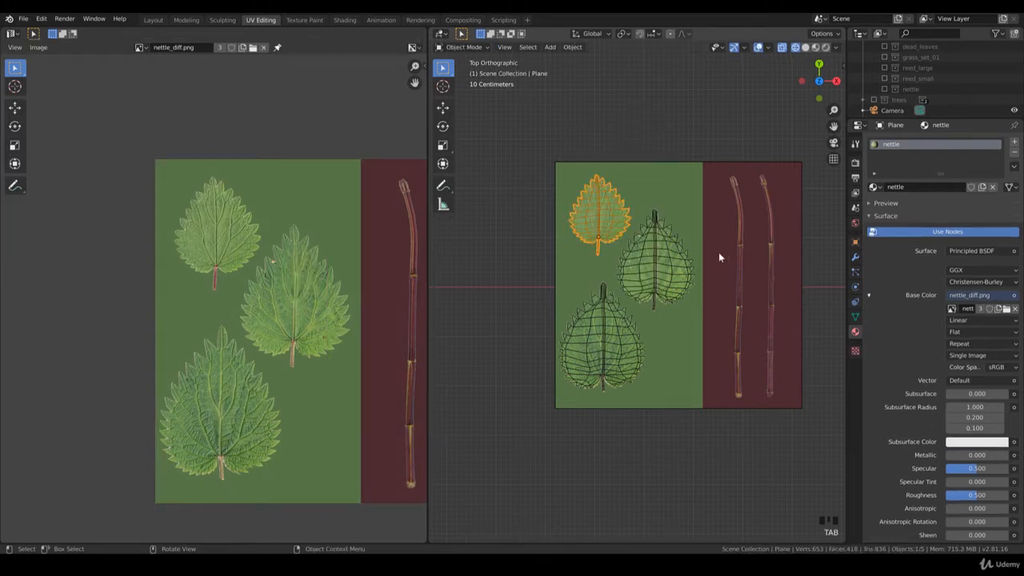
click(686, 257)
click(593, 239)
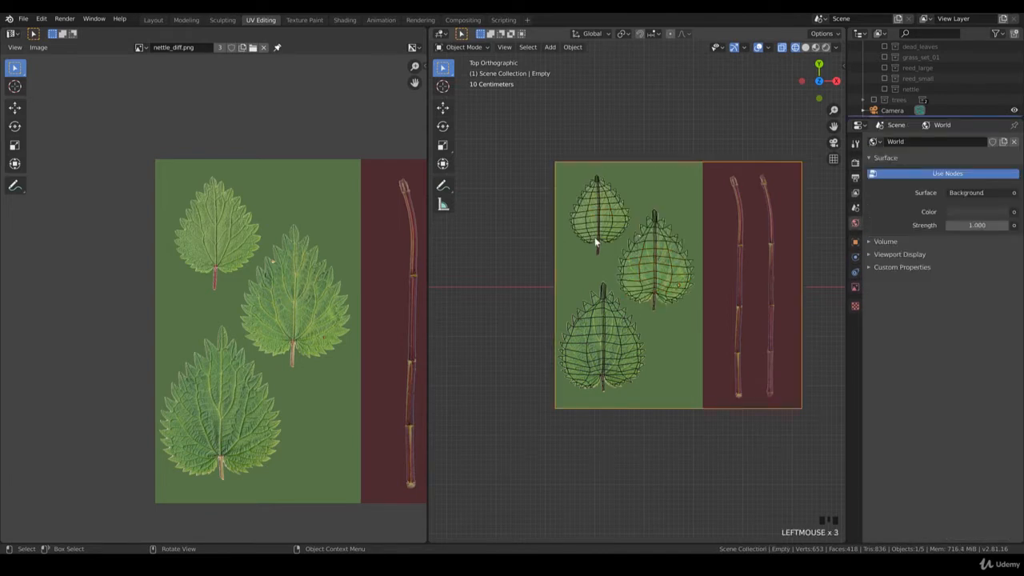
click(594, 239)
scroll(594, 238, up, 3)
key(Tab)
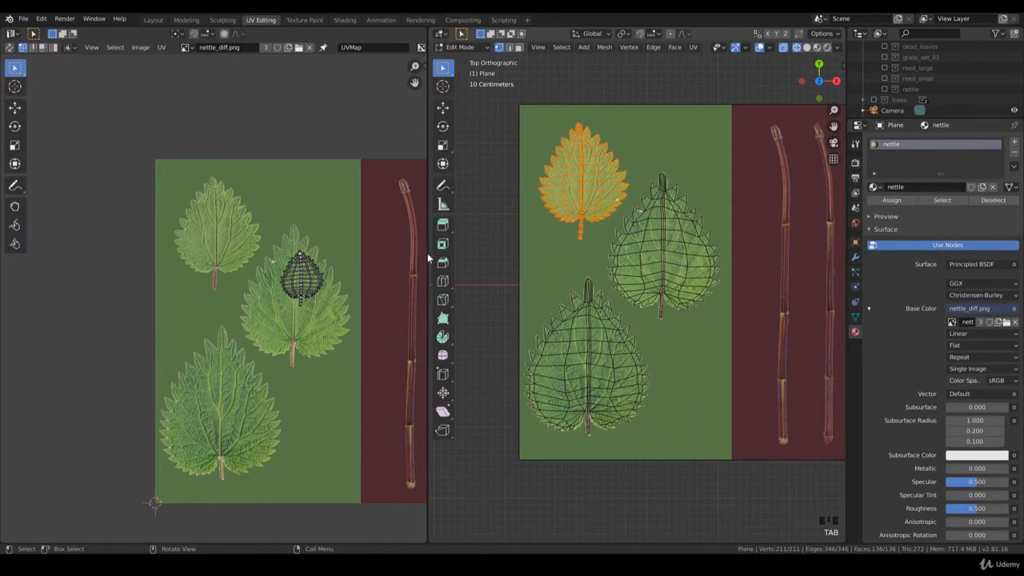
- Select all of the small leaf's UVs, enlarge them and move them onto the smallest leaf in the texture
click(336, 270)
key(b)
drag(350, 316, 249, 207)
key(s)
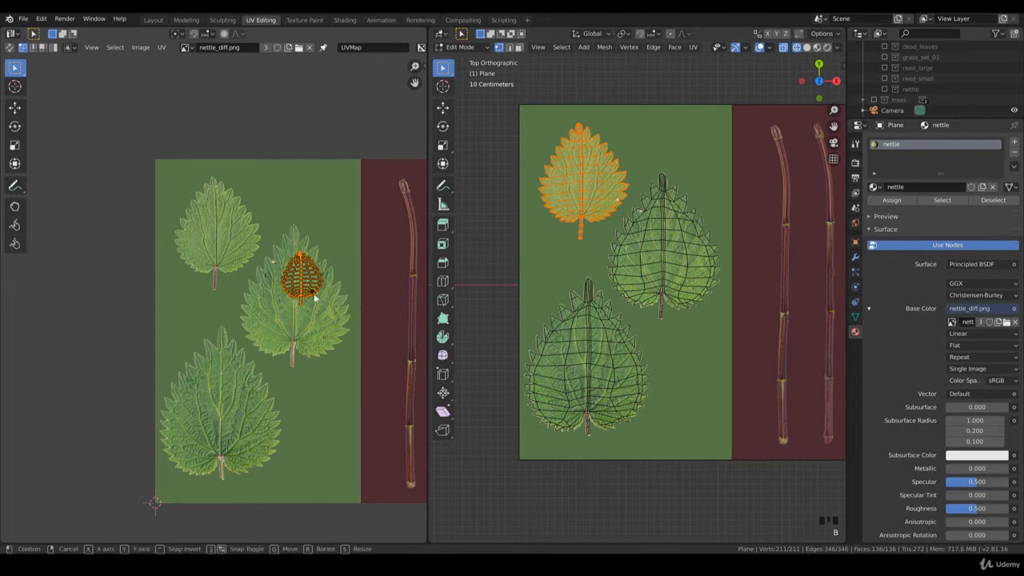
click(328, 320)
key(g)
click(246, 279)
- Refine the scale and position of the small leaf's UVs so their outline matches the leaf in the texture
middle_drag(271, 303, 280, 326)
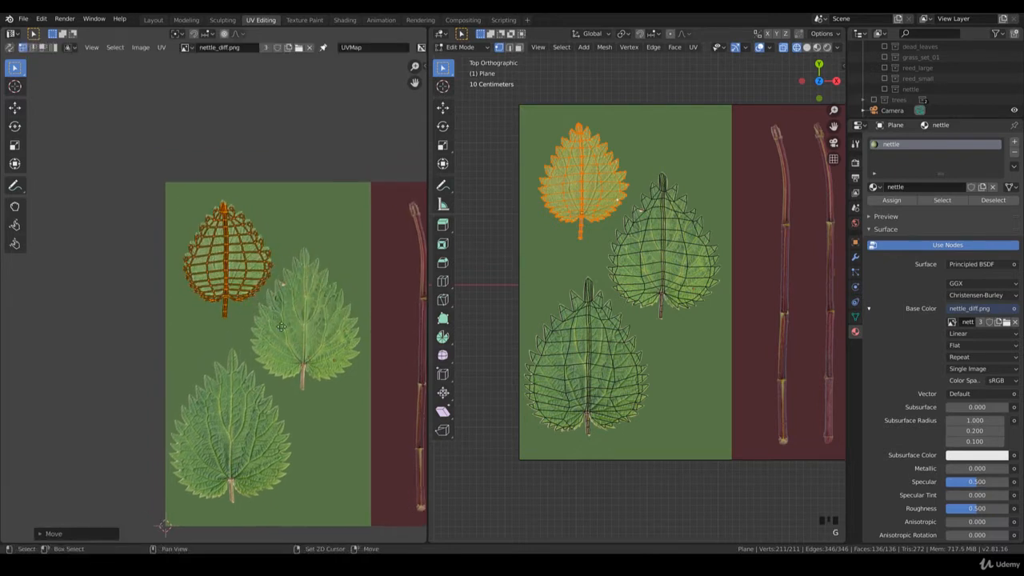
scroll(281, 327, up, 3)
key(g)
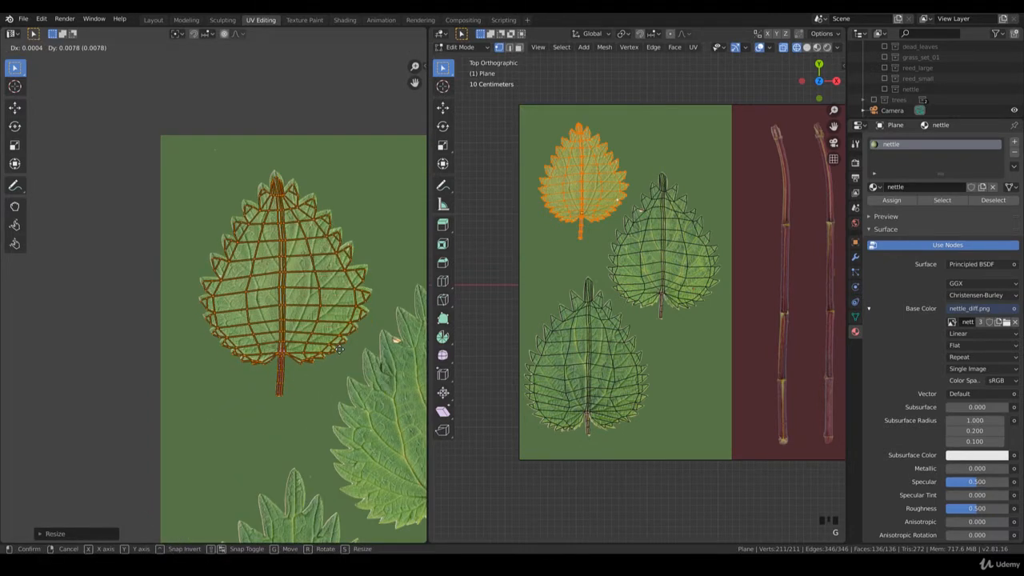
key(g)
click(362, 362)
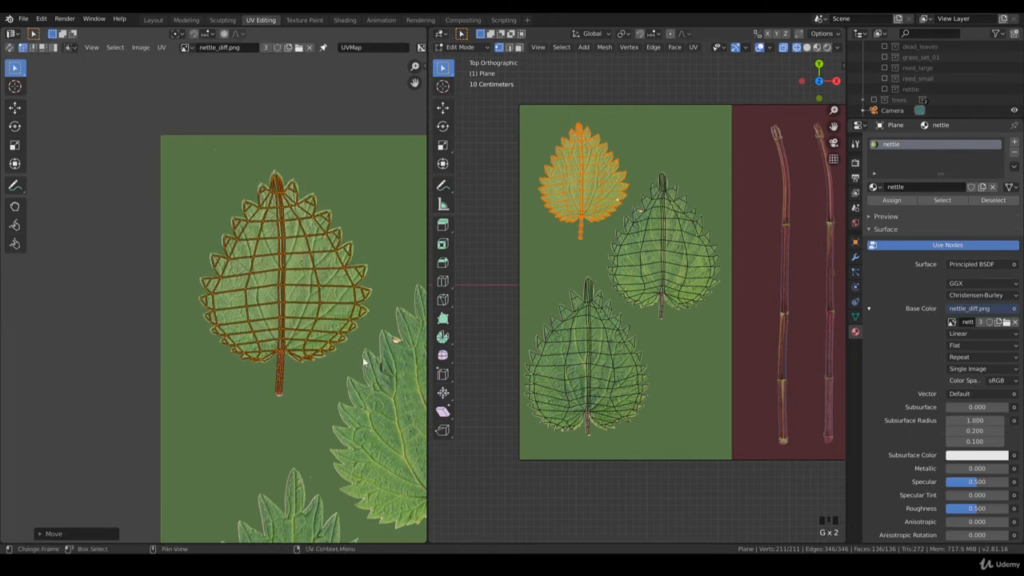
scroll(359, 360, up, 2)
key(s)
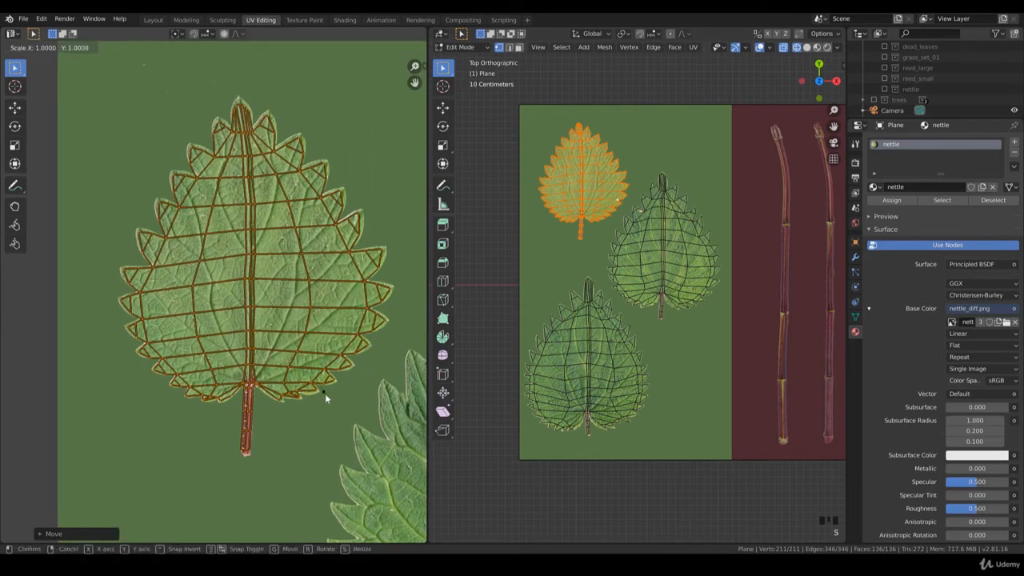
click(335, 405)
key(g)
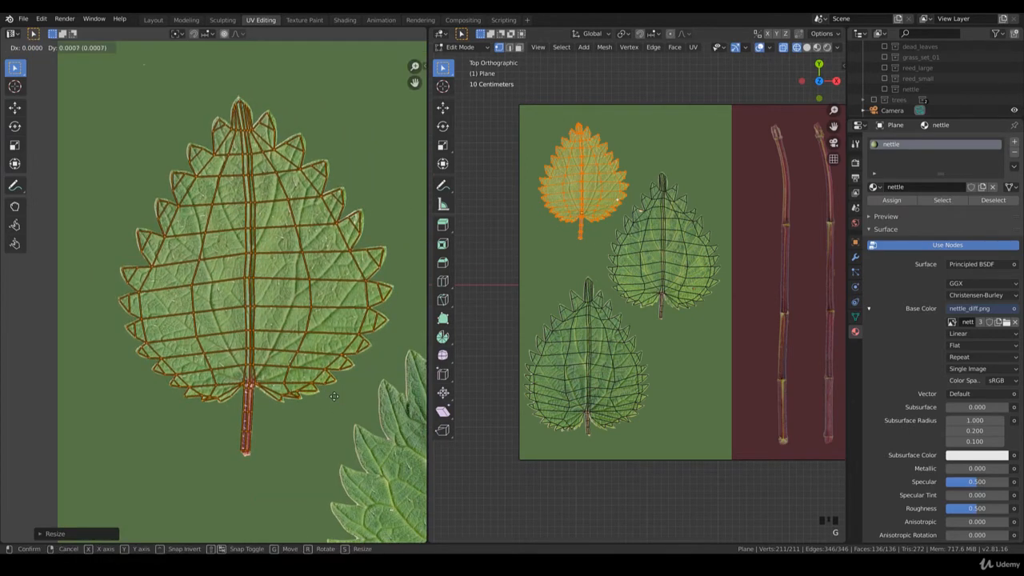
click(333, 396)
key(g)
click(342, 387)
- Check the UV outline along the leaf's jagged edge and stem, and fine-tune it with a slight scale-down and move
scroll(356, 376, up, 4)
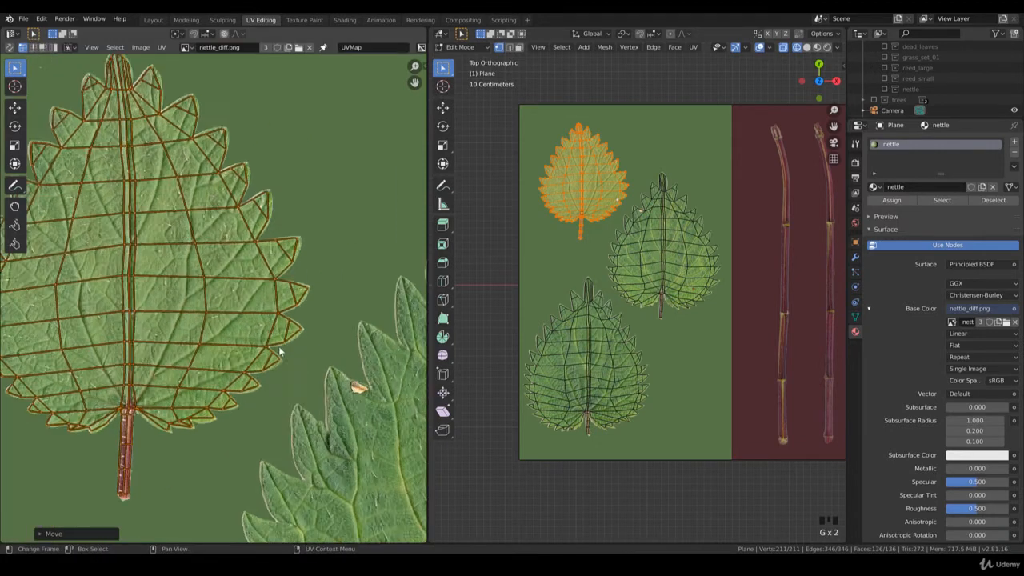
middle_drag(249, 470, 295, 416)
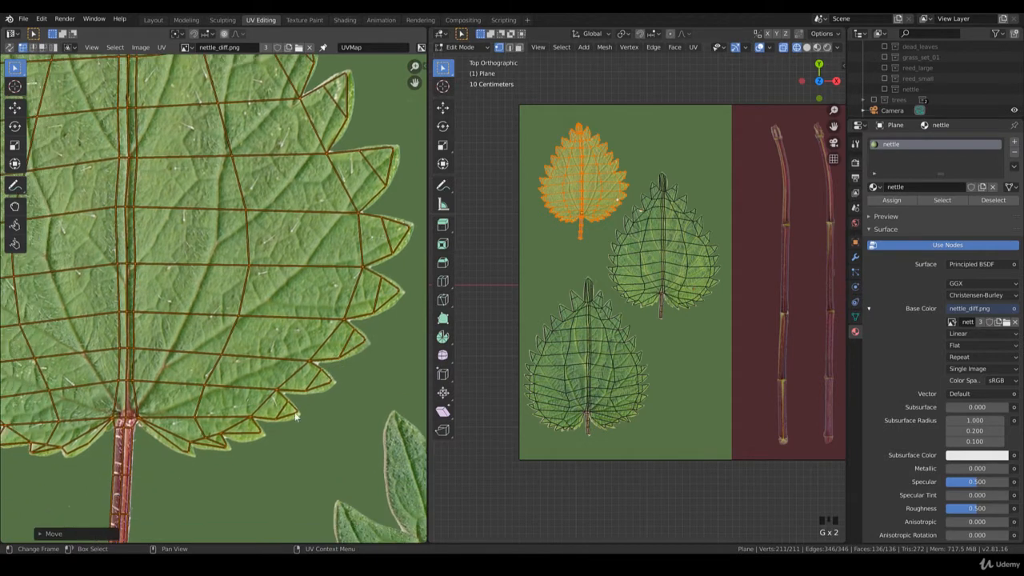
middle_drag(134, 432, 310, 411)
scroll(243, 345, down, 5)
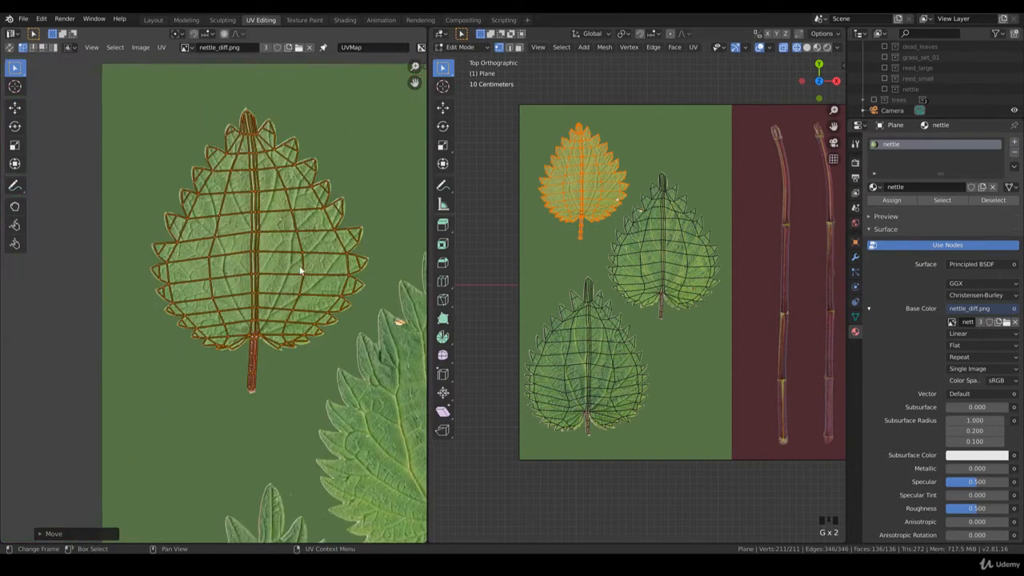
key(s)
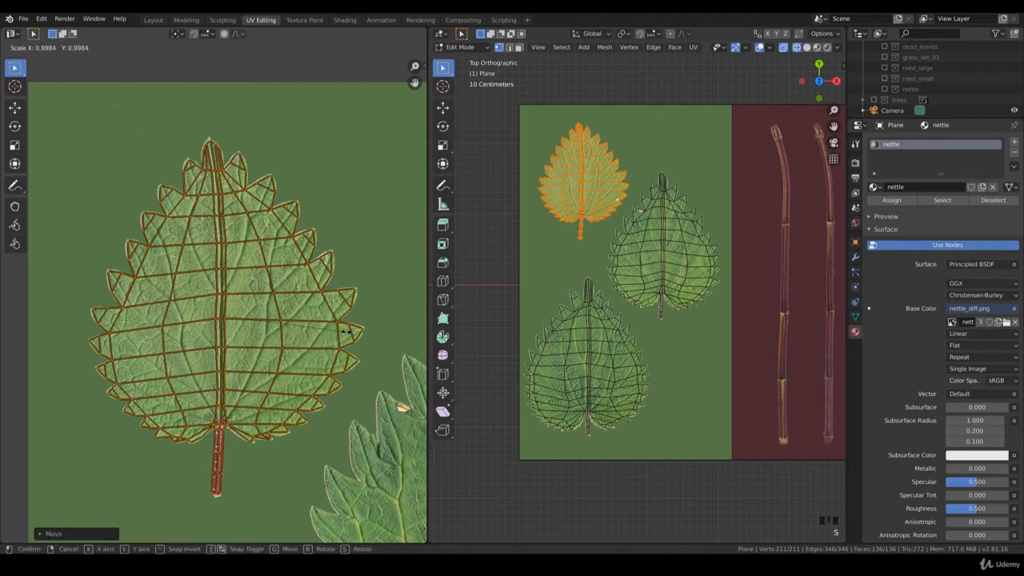
click(349, 333)
key(g)
click(349, 334)
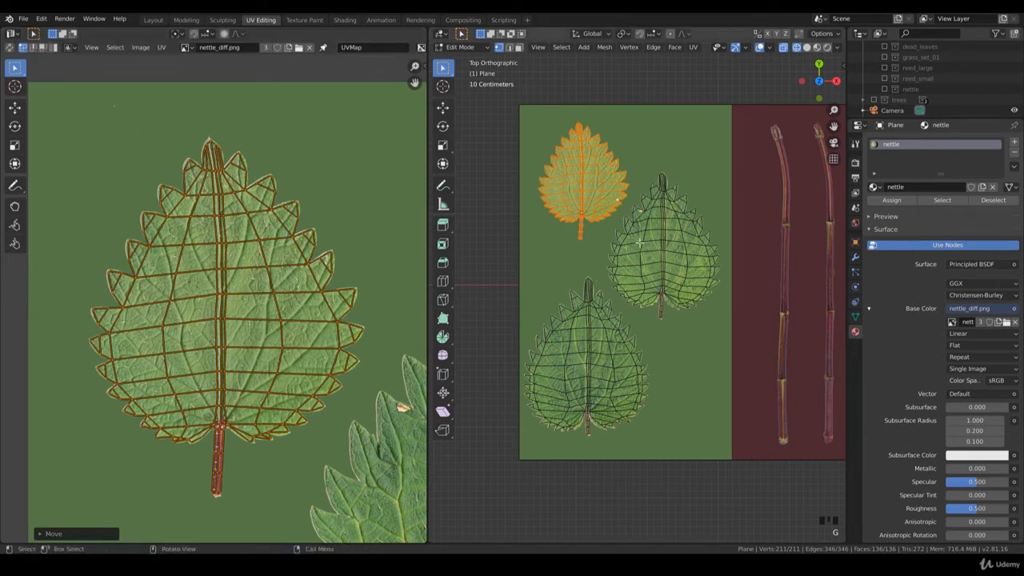
- Return to Object Mode and hide the nettle reference image behind the leaves
key(Tab)
click(634, 248)
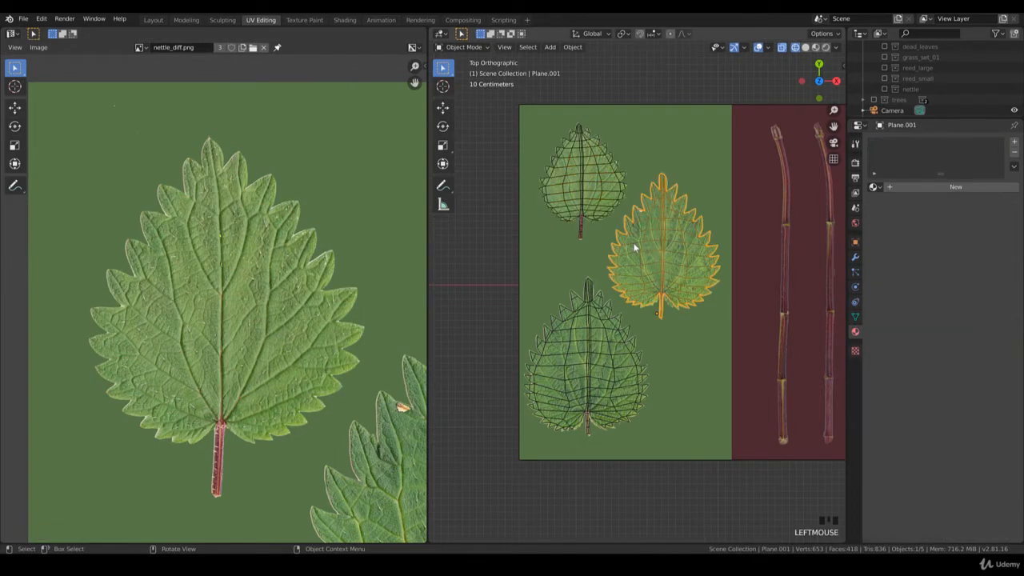
click(597, 218)
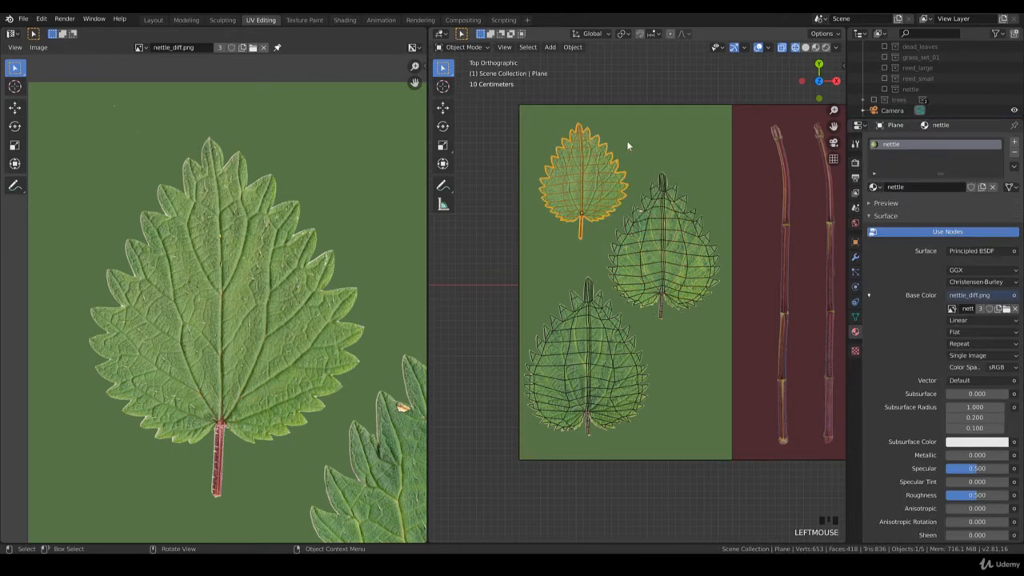
click(626, 140)
key(Delete)
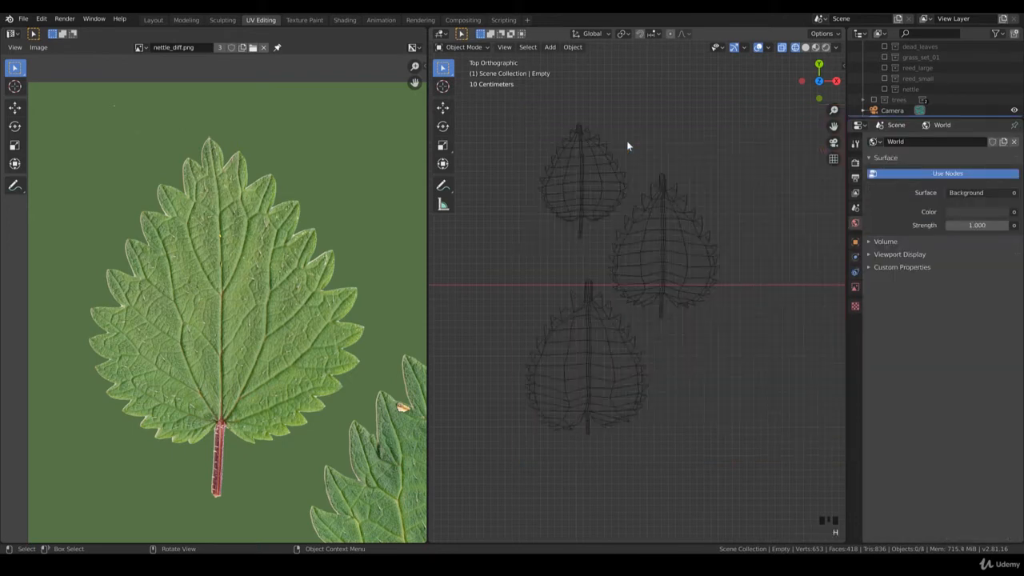
- Link the small leaf's nettle material to the medium-sized leaf using Make Links
click(625, 191)
shift+click(624, 192)
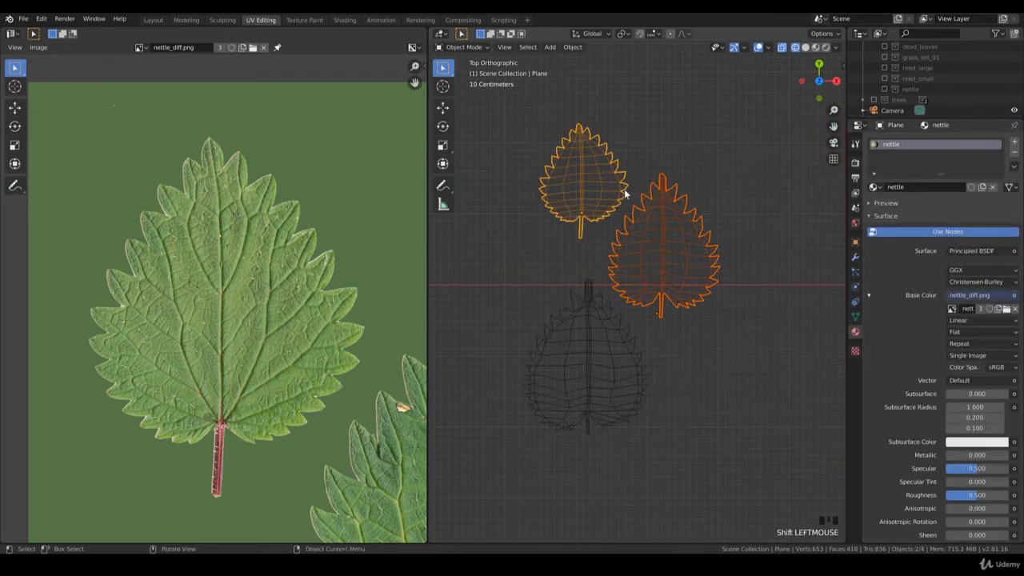
key(ctrl+l)
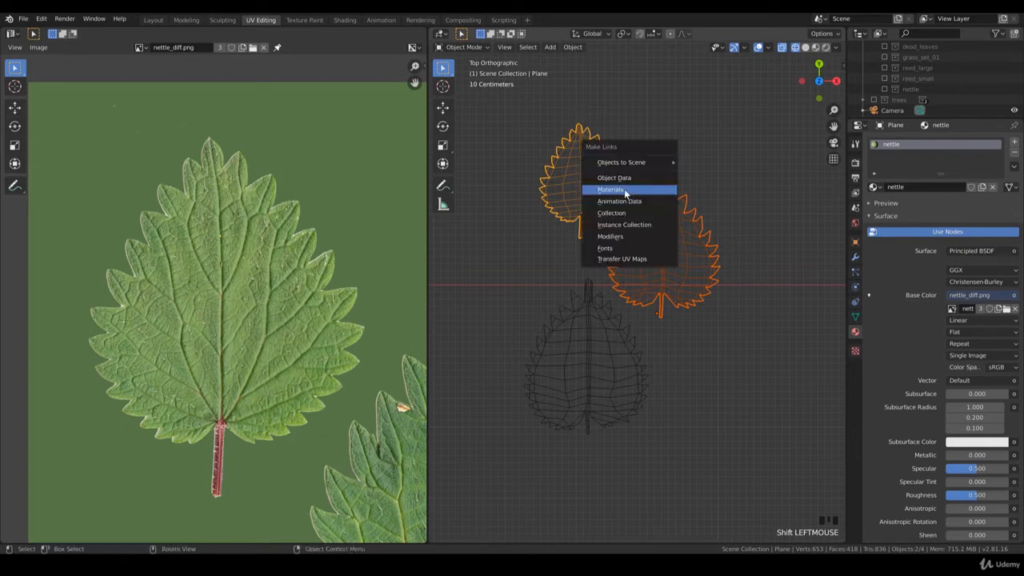
click(625, 192)
- Select the medium-sized leaf's entire mesh in Edit Mode and unwrap it with Project From View
click(648, 197)
key(Tab)
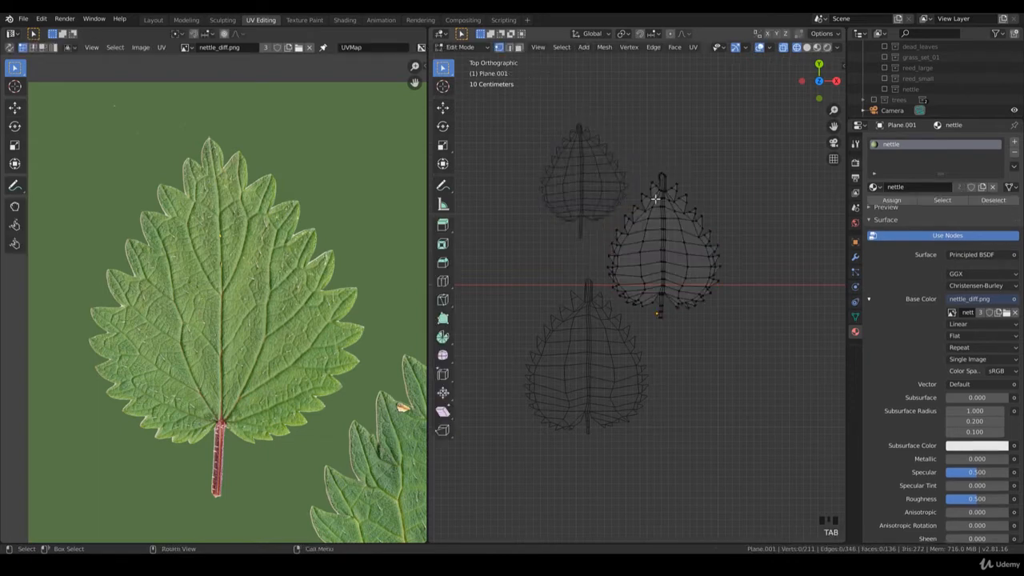
key(ctrl+l)
key(u)
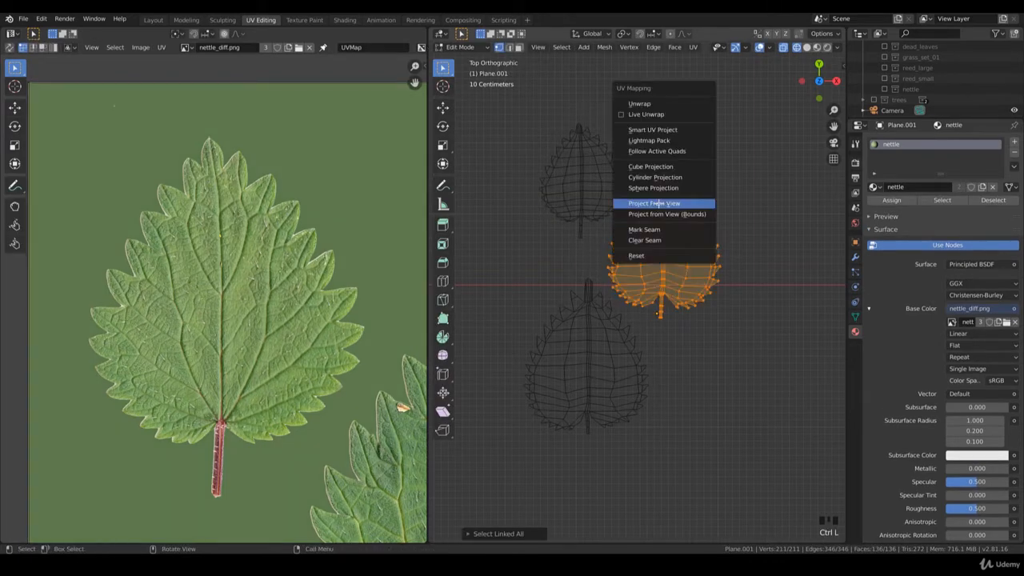
click(653, 203)
- Select all of the medium leaf's UVs, enlarge them, and place them over the middle leaf in the nettle texture
scroll(364, 408, down, 3)
middle_drag(364, 408, 268, 302)
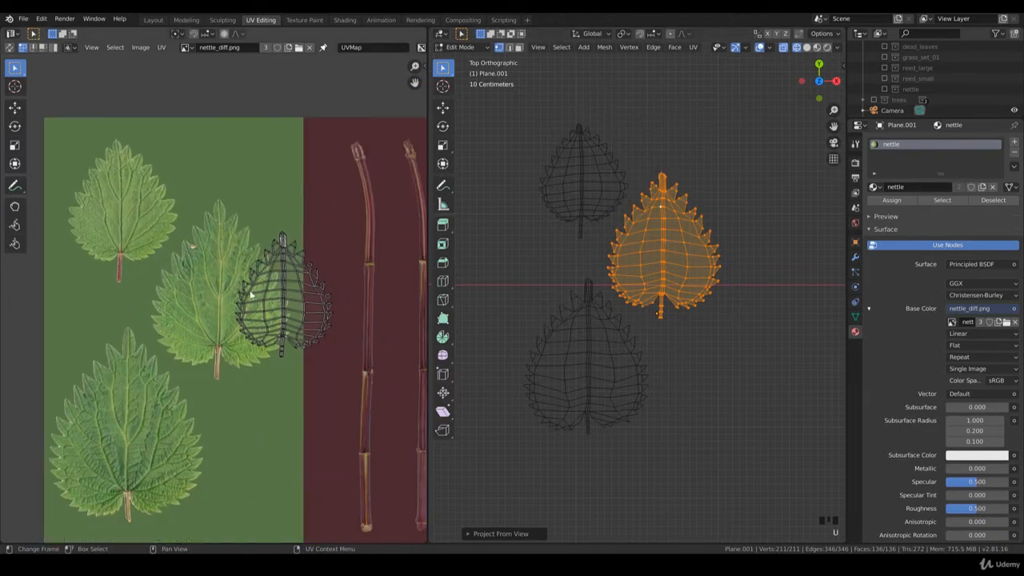
click(266, 302)
key(b)
drag(343, 376, 213, 214)
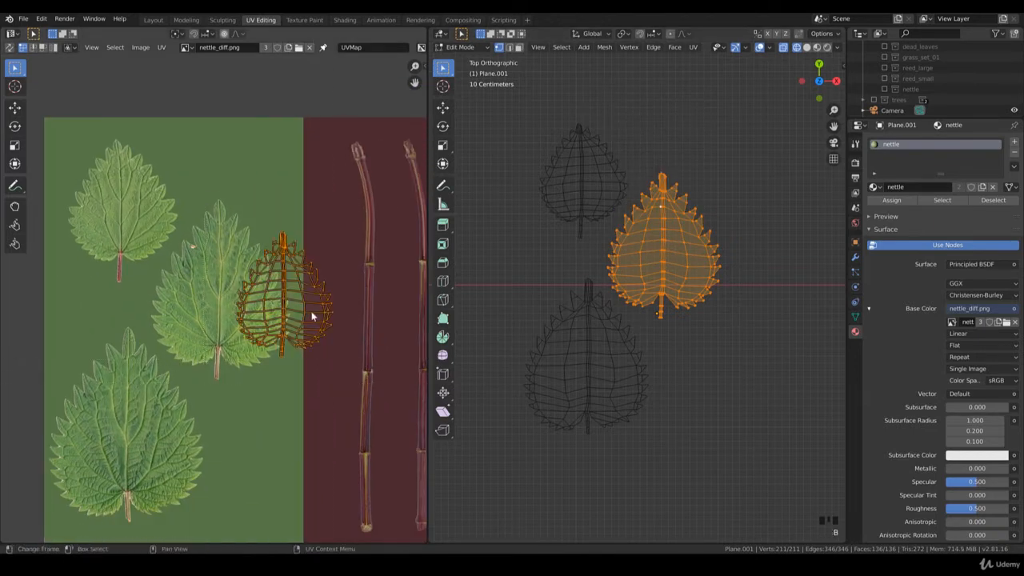
key(s)
click(342, 327)
key(g)
click(280, 341)
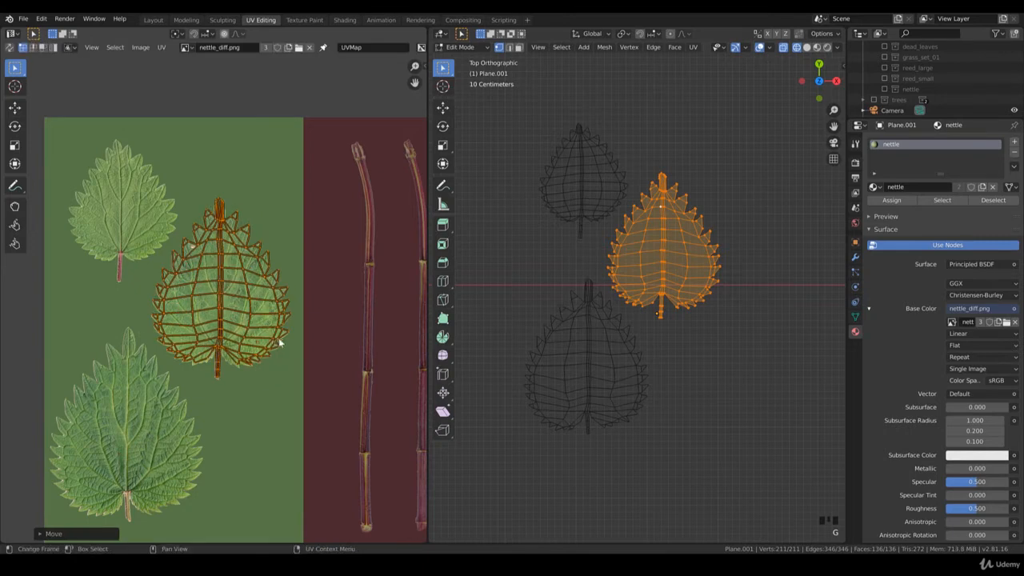
- Adjust the position and scale of the medium leaf's UVs to fit the tip, sides and stem of the textured leaf
scroll(282, 343, up, 1)
middle_drag(283, 343, 306, 348)
scroll(306, 348, up, 1)
key(g)
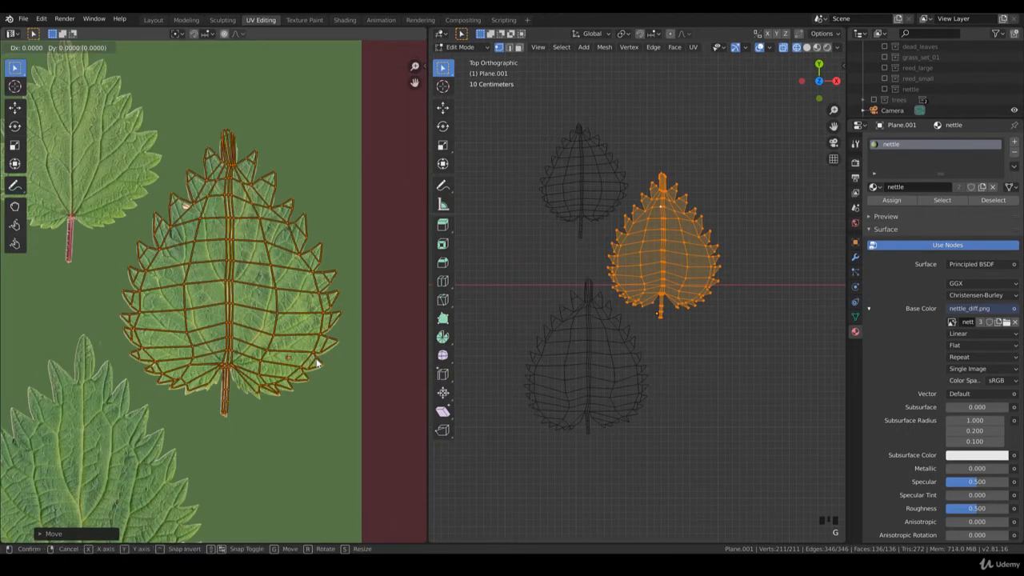
click(318, 366)
key(s)
click(325, 384)
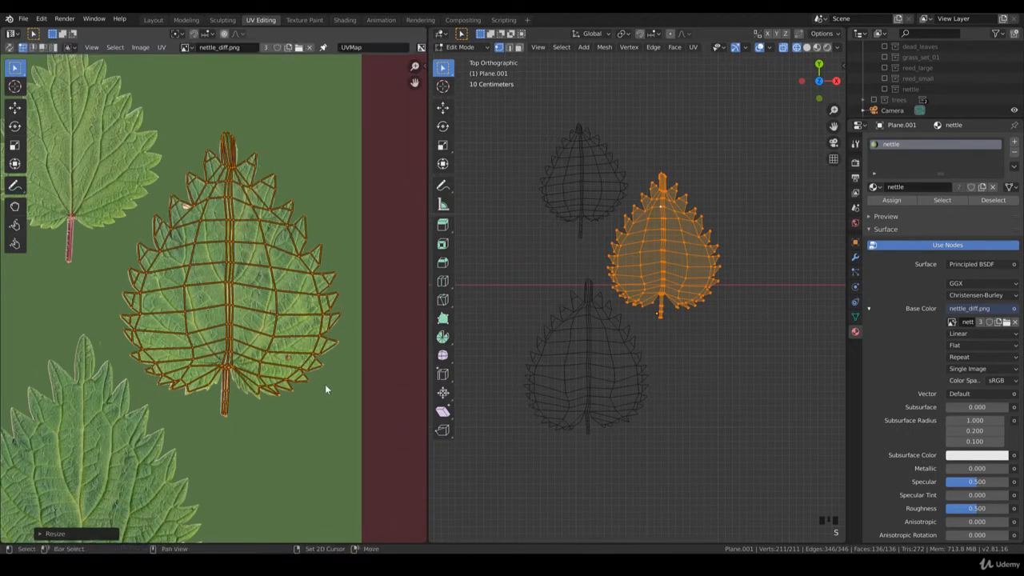
key(g)
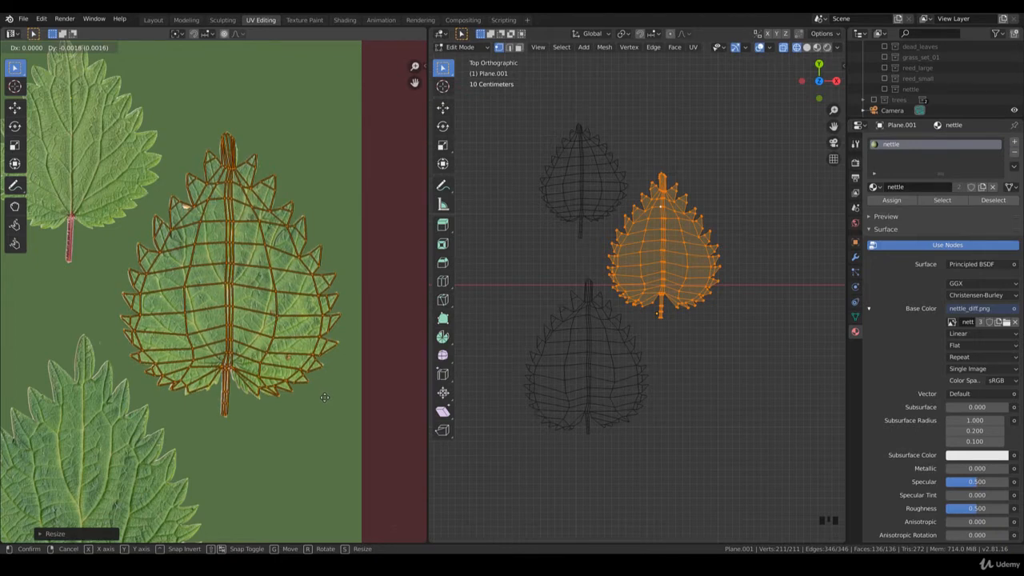
click(324, 397)
- Fine-tune the medium leaf's UVs against the jagged outline with a slight rescale and move
scroll(324, 373, up, 1)
scroll(357, 280, up, 1)
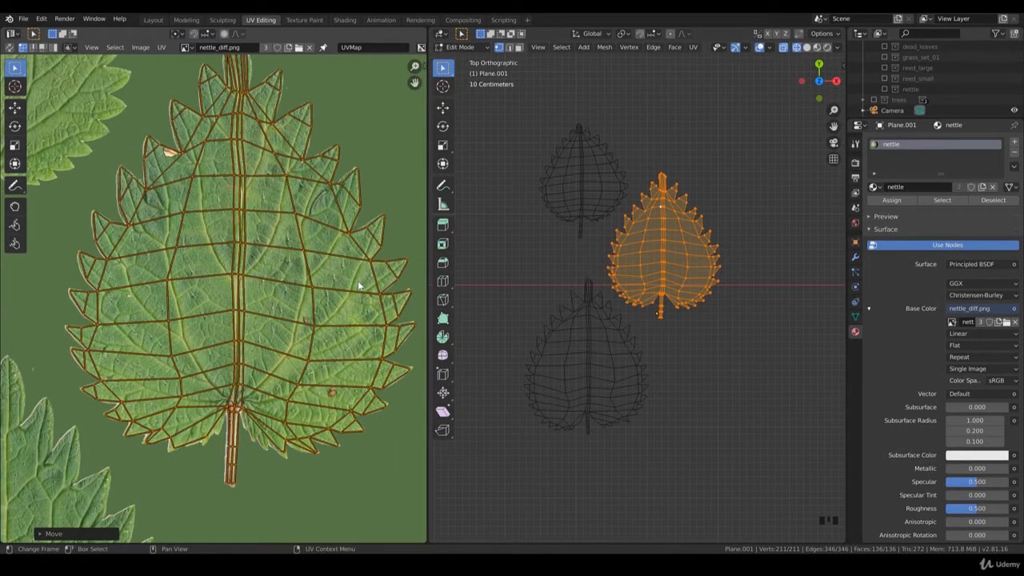
key(s)
click(355, 378)
key(g)
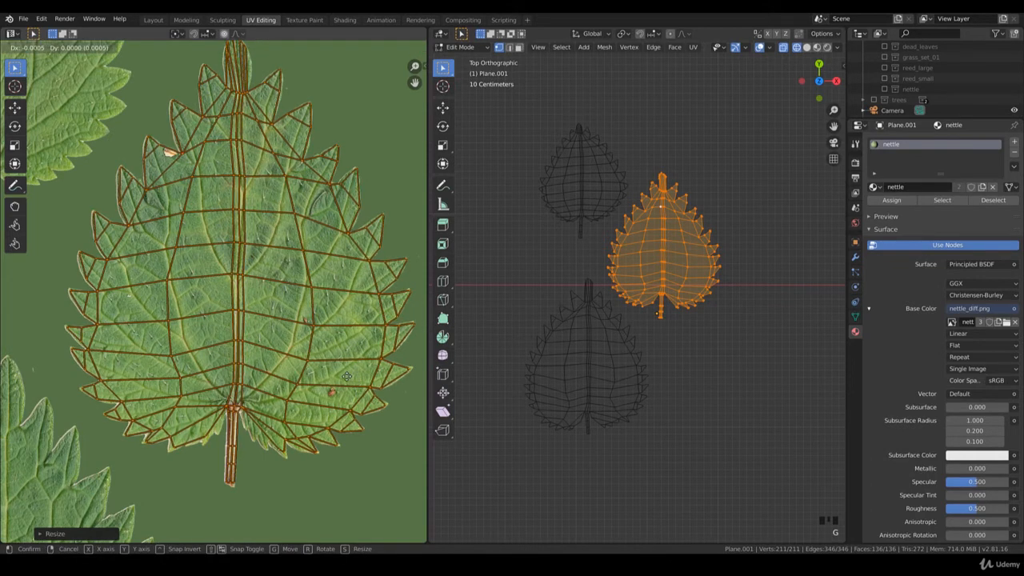
click(350, 381)
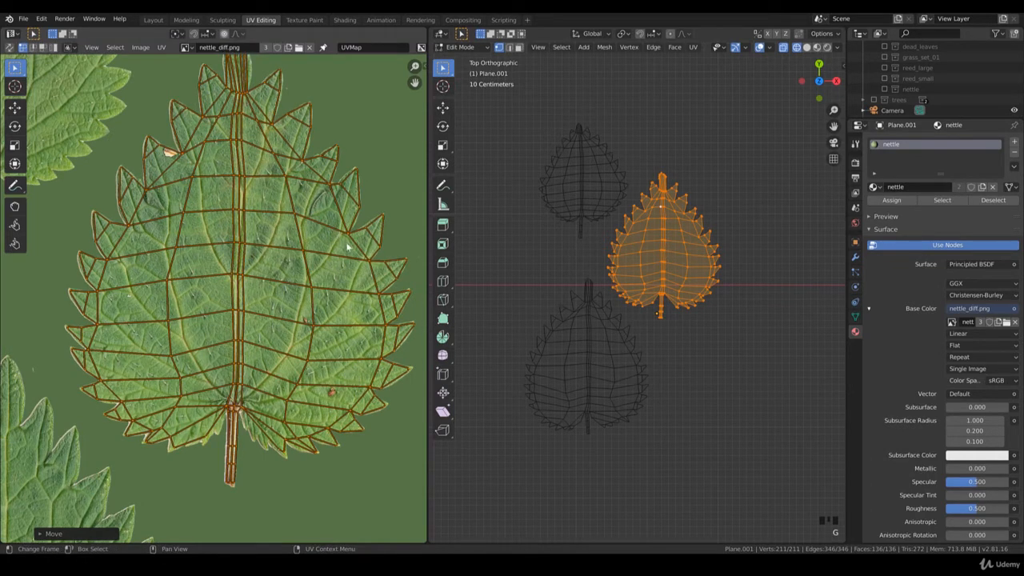
- Make a last small scale and move correction to the medium leaf's UVs, and check their outline from stem to tip
middle_drag(349, 402, 328, 363)
key(s)
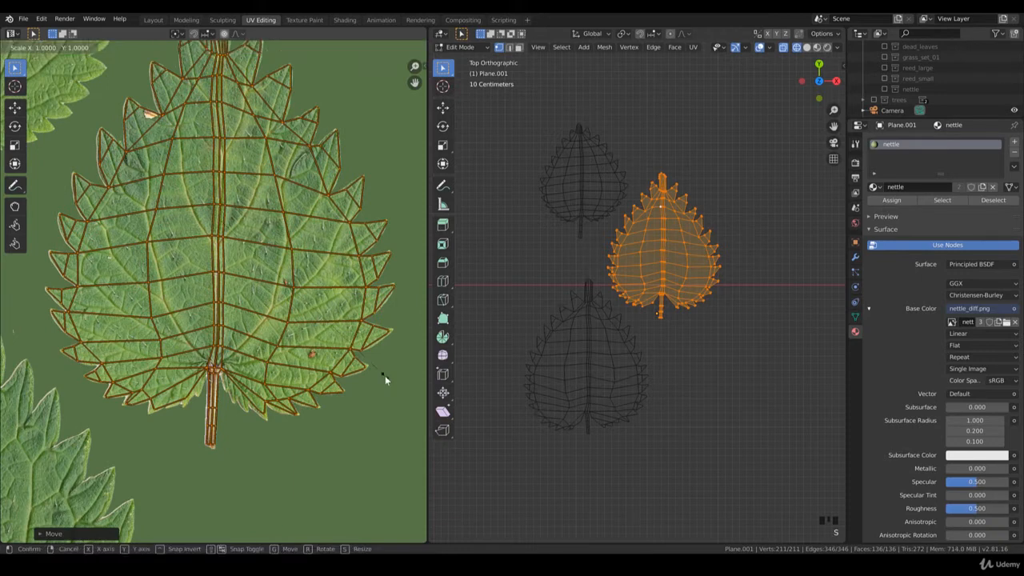
click(378, 371)
key(g)
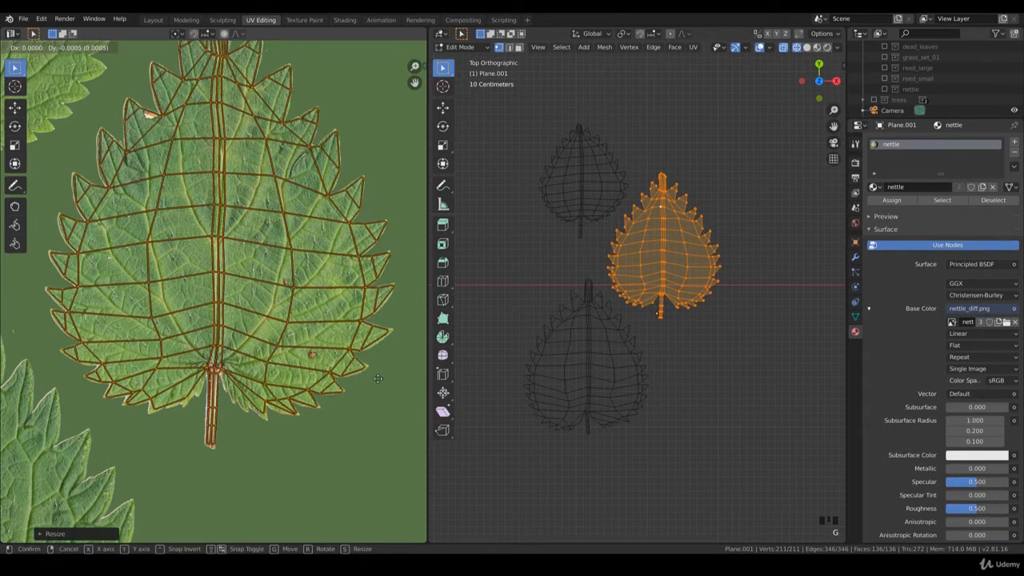
click(379, 376)
middle_drag(167, 316, 265, 347)
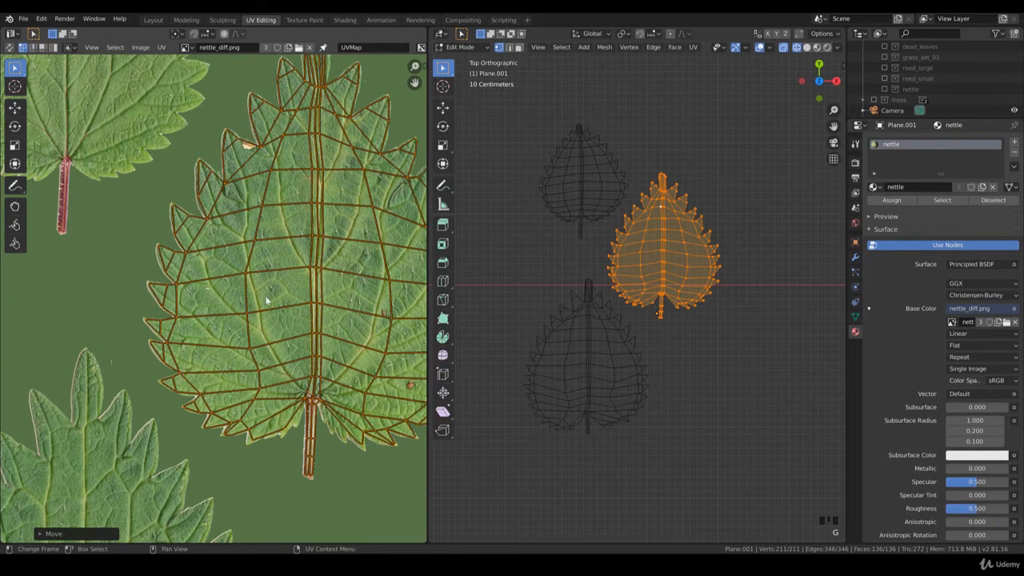
middle_drag(266, 212, 232, 327)
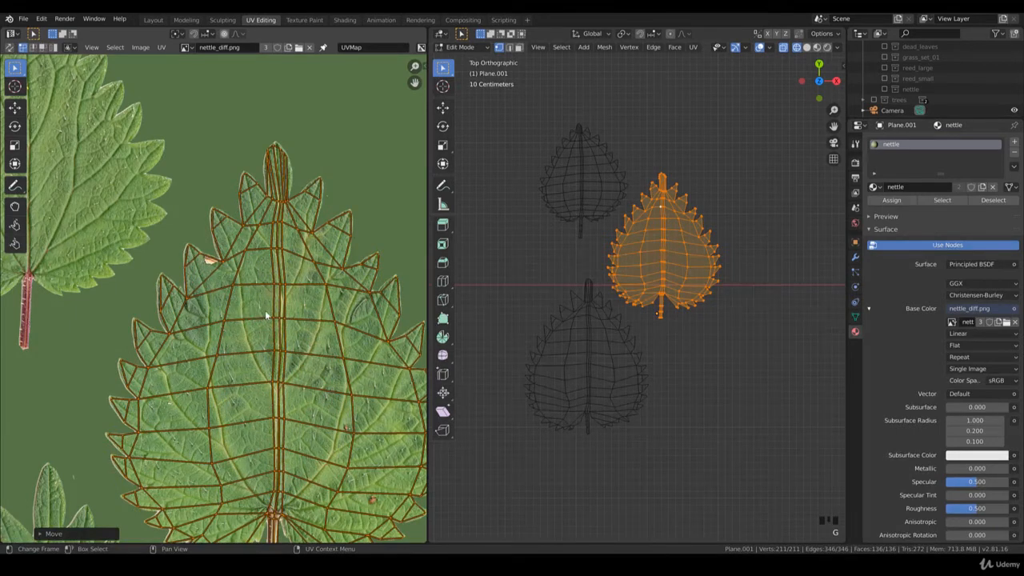
- Return to Object Mode and link the medium leaf's nettle material to the large leaf using Make Links
scroll(482, 302, down, 3)
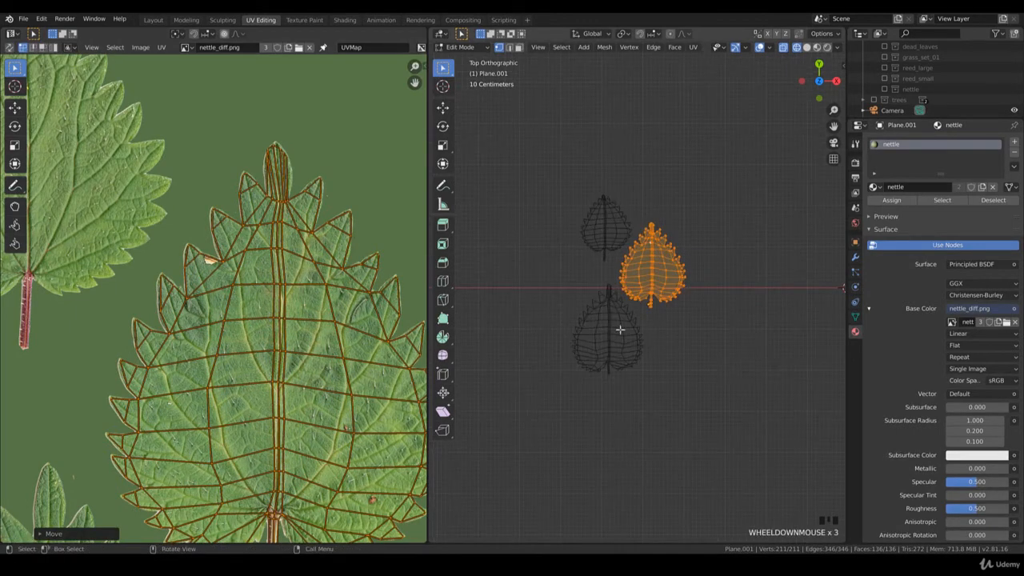
key(Tab)
click(630, 327)
shift+click(650, 301)
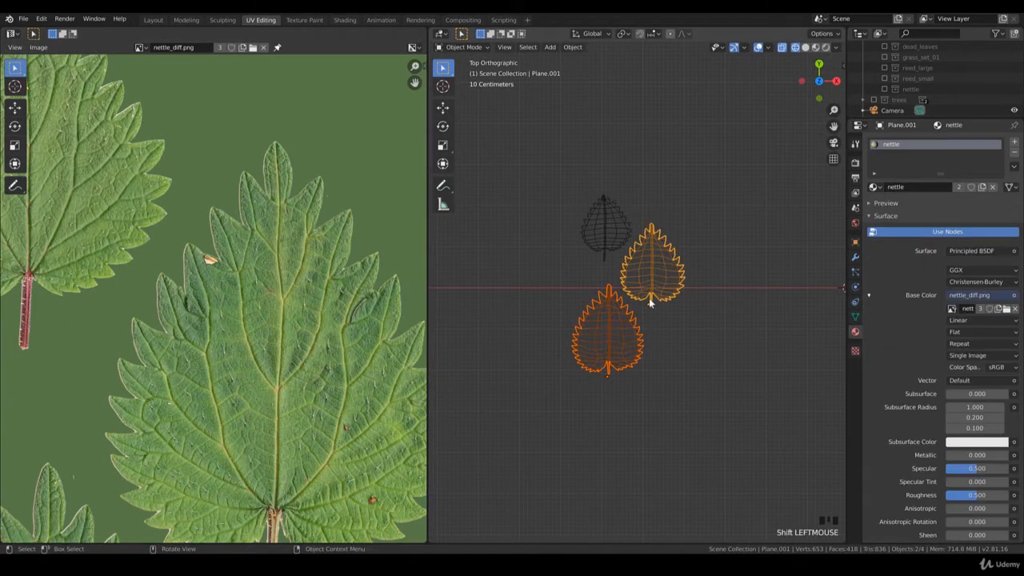
key(ctrl+l)
click(649, 300)
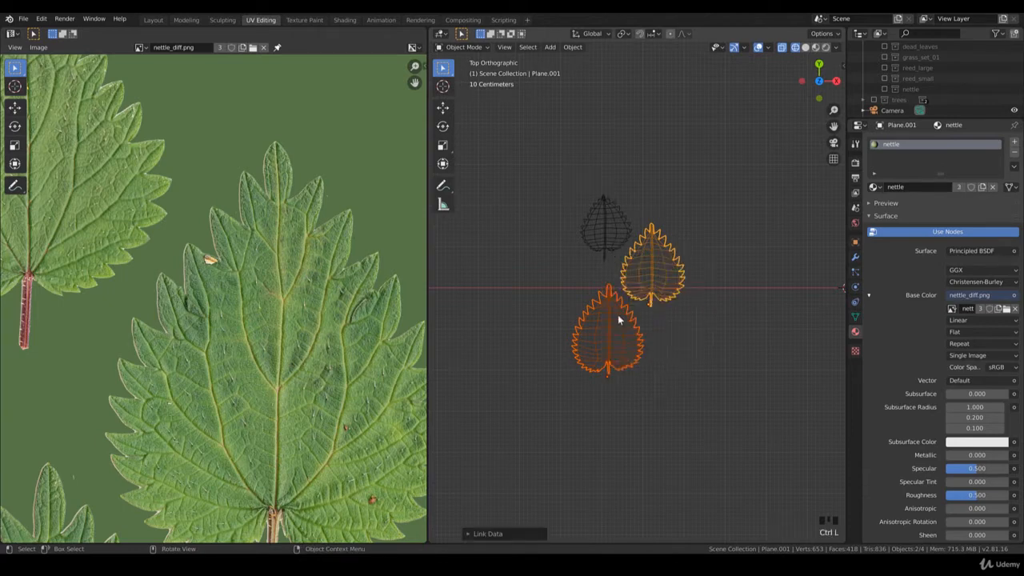
- Select the large leaf's entire mesh in Edit Mode and unwrap it with Project From View
click(615, 319)
key(Tab)
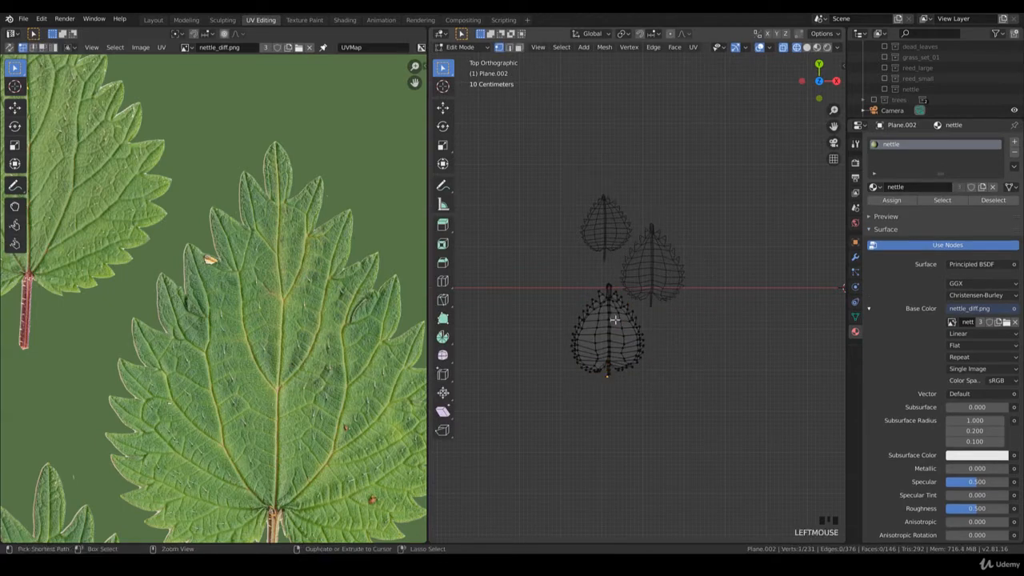
key(a)
key(u)
click(616, 319)
- Select all of the large leaf's UVs, move them onto the largest leaf in the texture, and scale them up
key(Home)
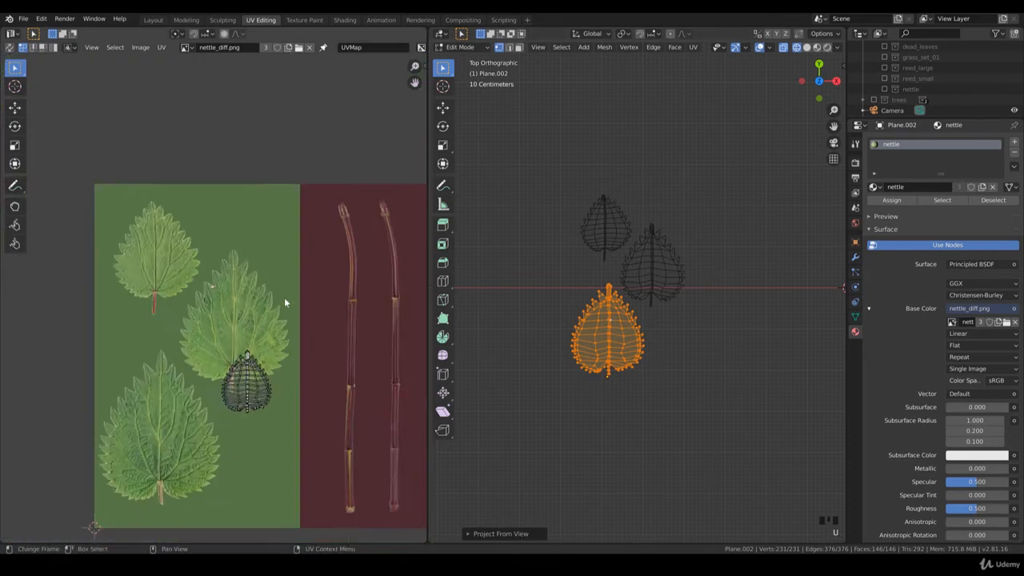
scroll(224, 390, down, 1)
key(b)
drag(272, 424, 179, 253)
middle_drag(289, 344, 364, 240)
key(g)
click(291, 272)
key(s)
click(298, 351)
- Reposition and enlarge the large leaf's UVs so their tip and stem line up with the textured leaf
scroll(299, 351, up, 3)
key(g)
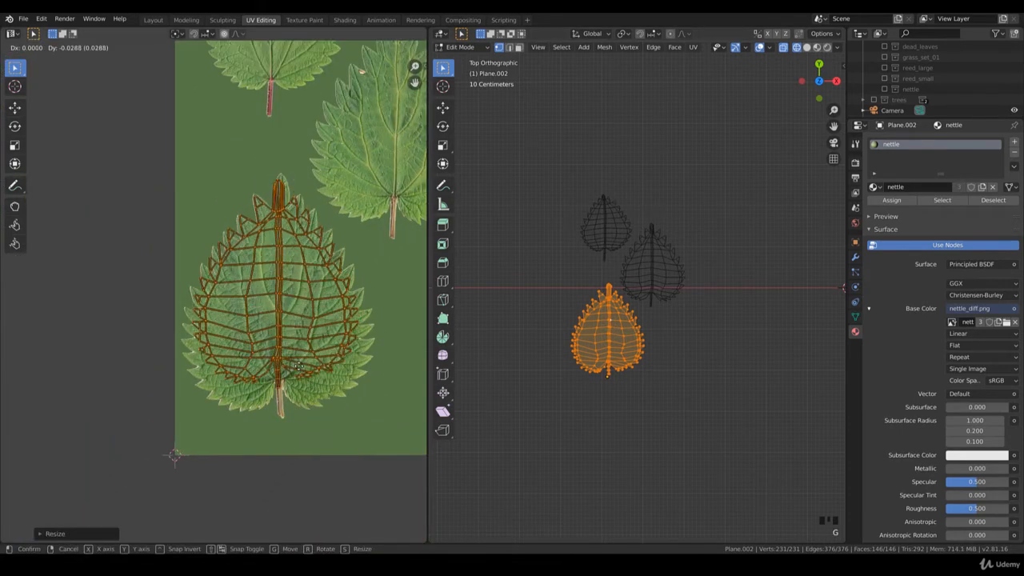
click(299, 369)
key(s)
click(334, 381)
key(g)
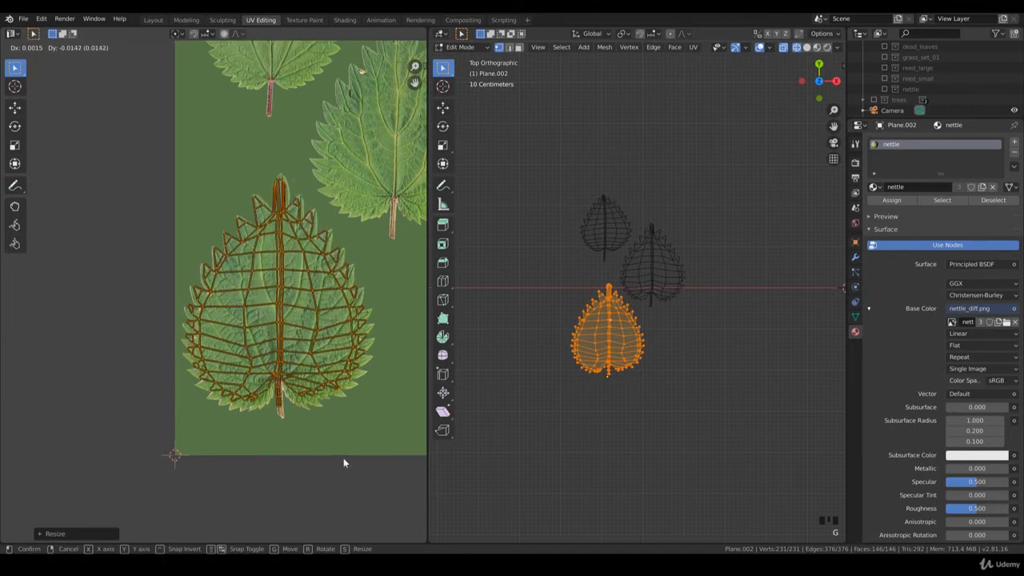
click(319, 411)
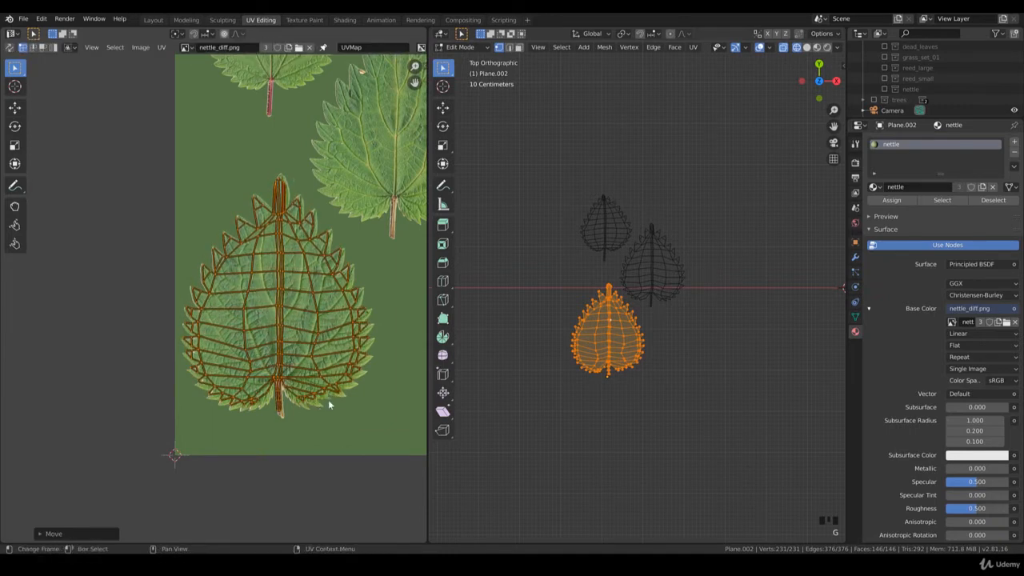
- Scale the large leaf's UVs up slightly more and shift them to meet the leaf's serrated edge
key(s)
click(369, 412)
key(g)
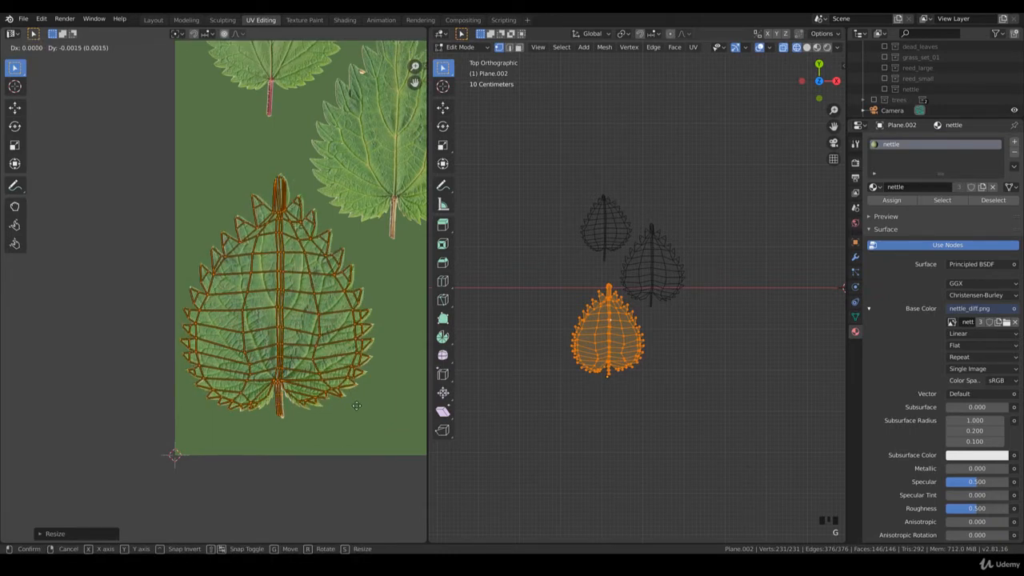
click(264, 415)
scroll(262, 416, up, 3)
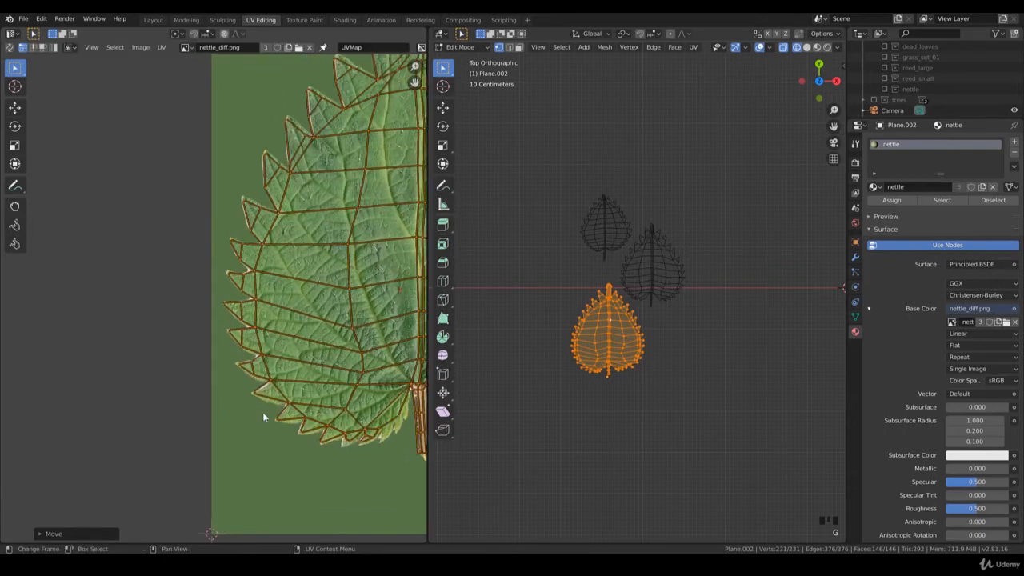
key(g)
click(316, 440)
- Inspect both sides of the large leaf's UV outline, and correct the fit with a slight rescale and move
middle_drag(324, 430, 206, 422)
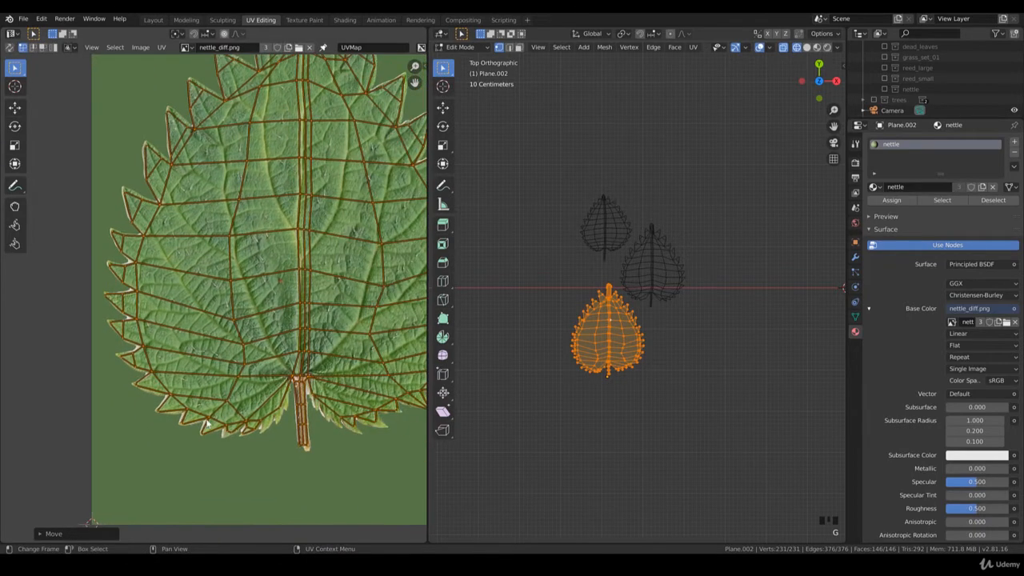
middle_drag(392, 425, 238, 395)
middle_drag(277, 341, 312, 414)
scroll(311, 414, down, 1)
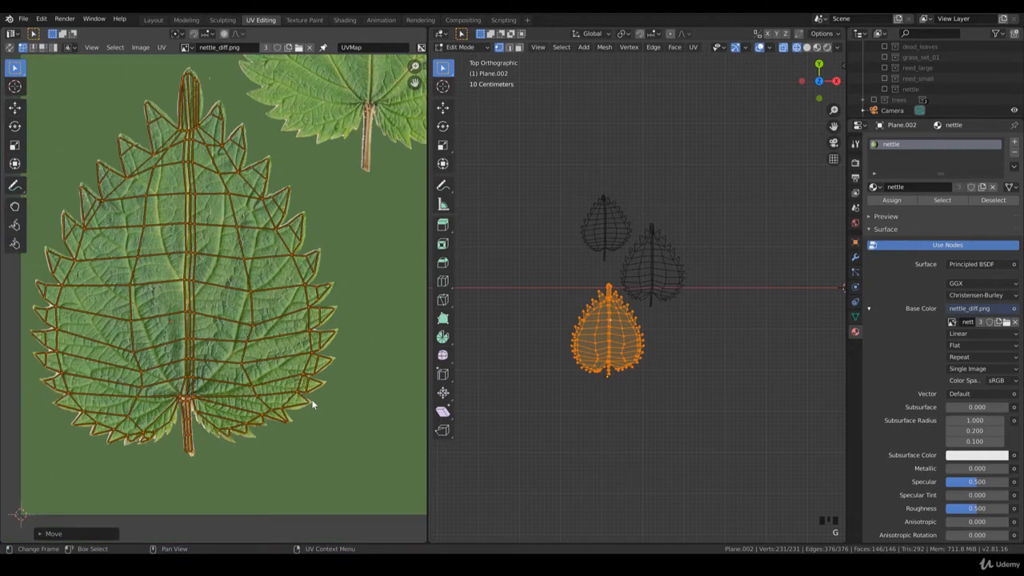
key(s)
click(325, 400)
key(g)
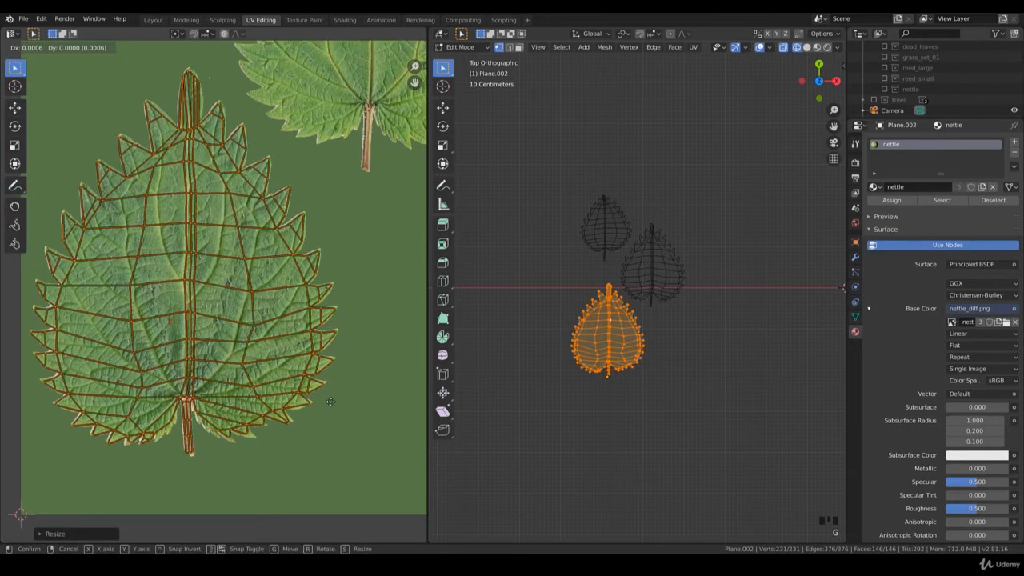
click(329, 405)
- Nudge the large leaf's UVs into closer alignment with the texture along the side teeth, stem and tip
scroll(337, 380, up, 2)
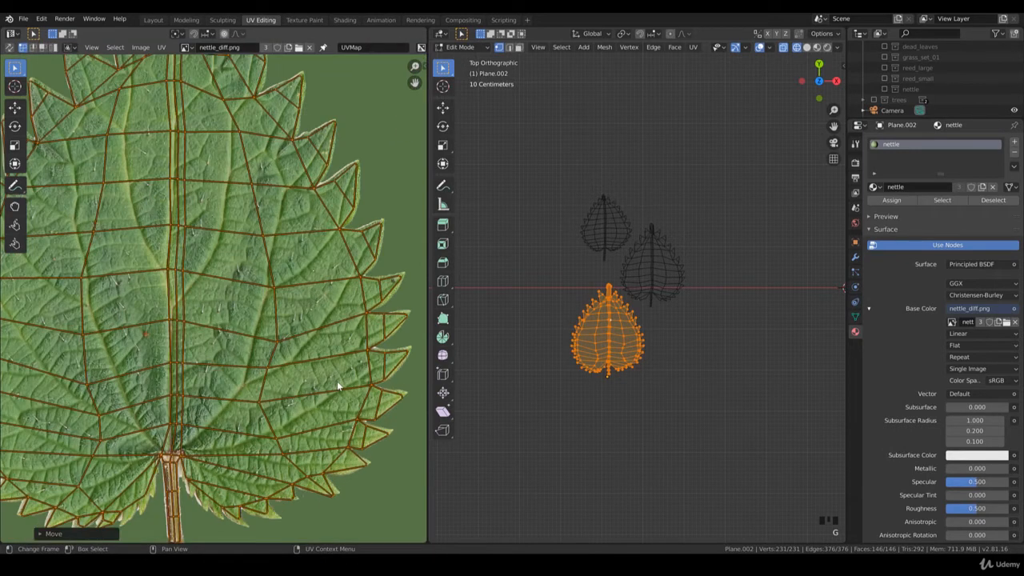
key(g)
click(336, 381)
middle_drag(260, 405, 380, 303)
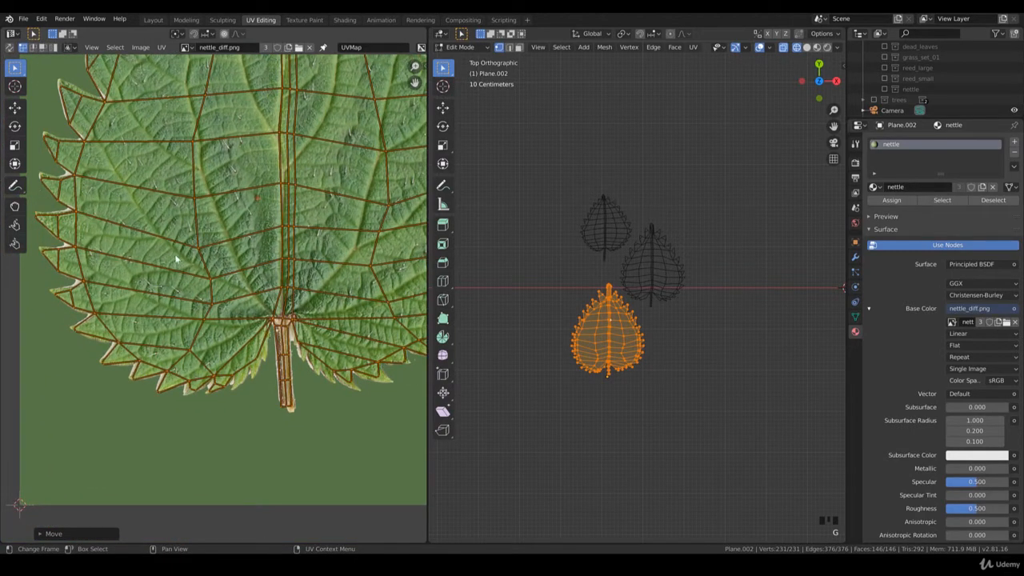
scroll(155, 217, up, 2)
middle_drag(220, 245, 243, 298)
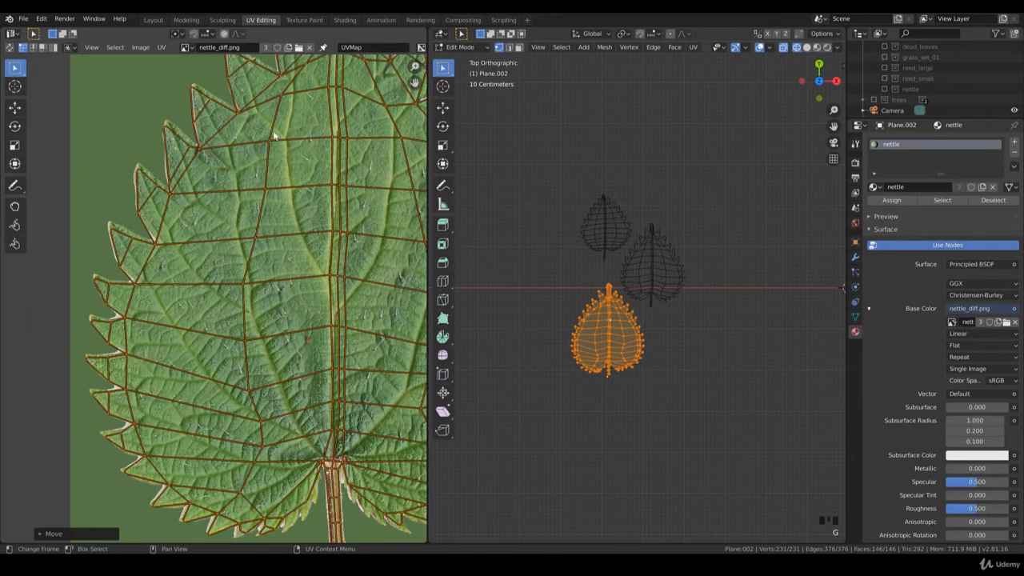
middle_drag(273, 130, 243, 247)
key(g)
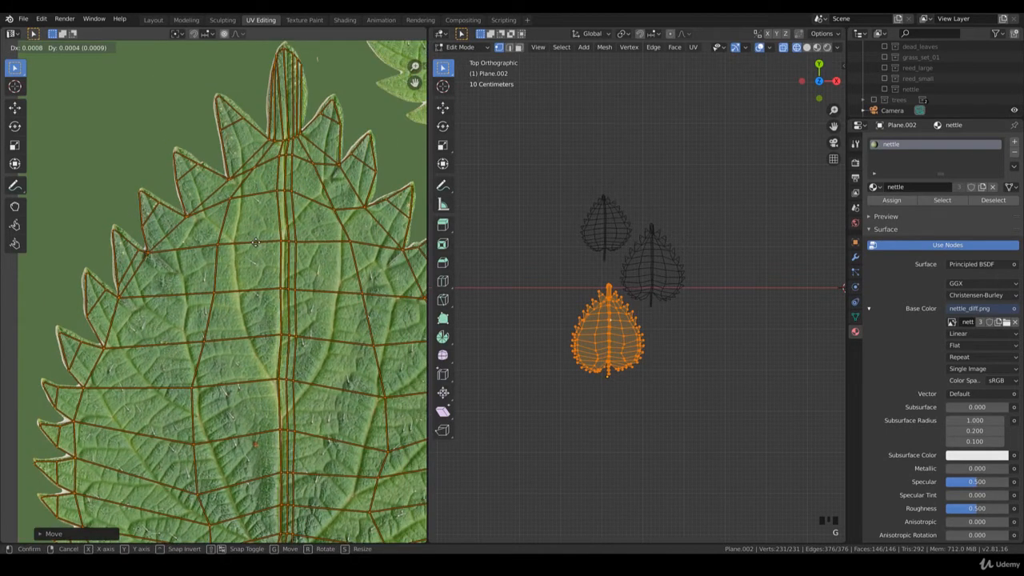
click(255, 243)
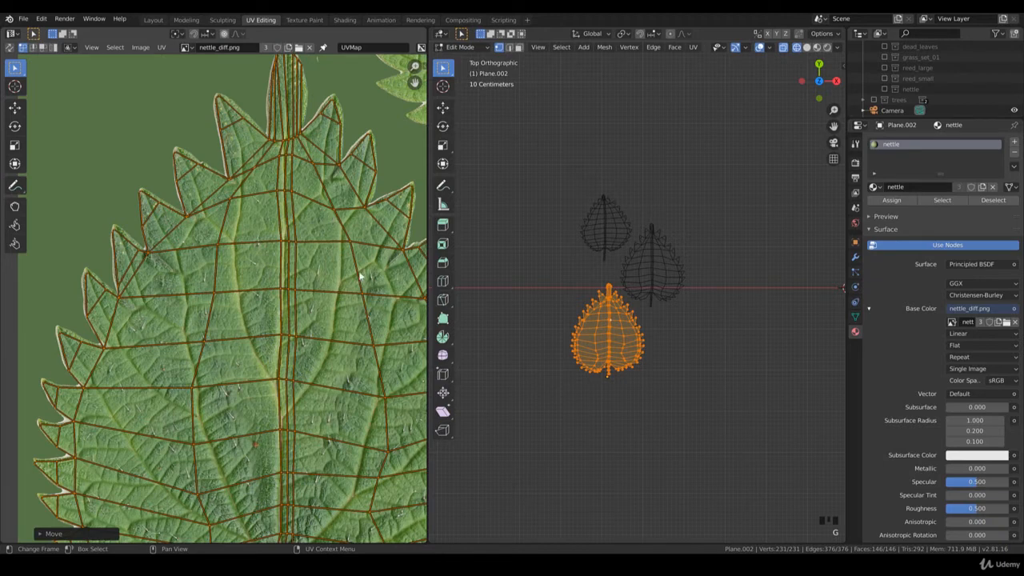
- Scale the large leaf's UVs down very slightly, check the fit along both sides, and leave editing
middle_drag(360, 276, 214, 188)
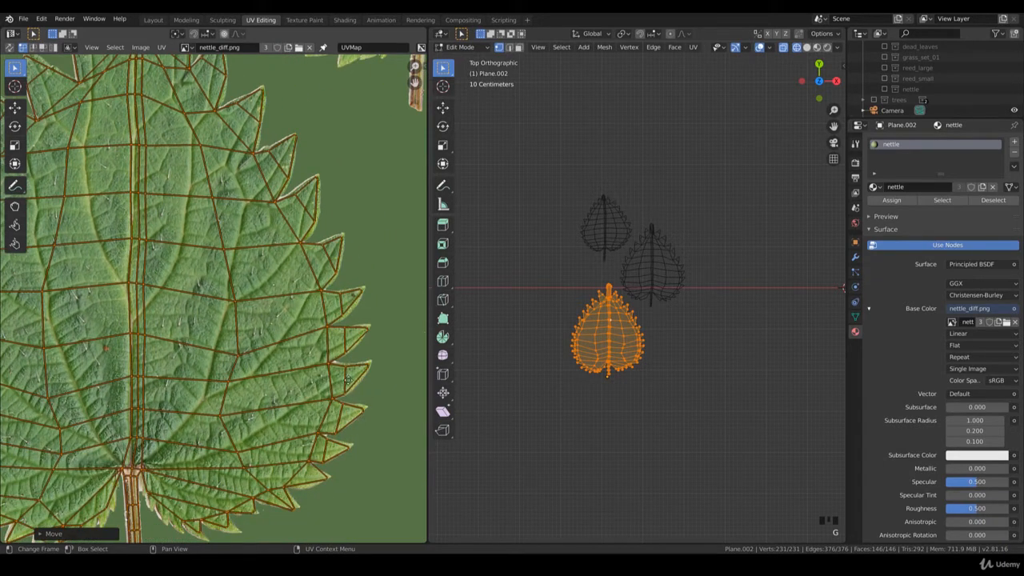
scroll(348, 380, down, 2)
key(s)
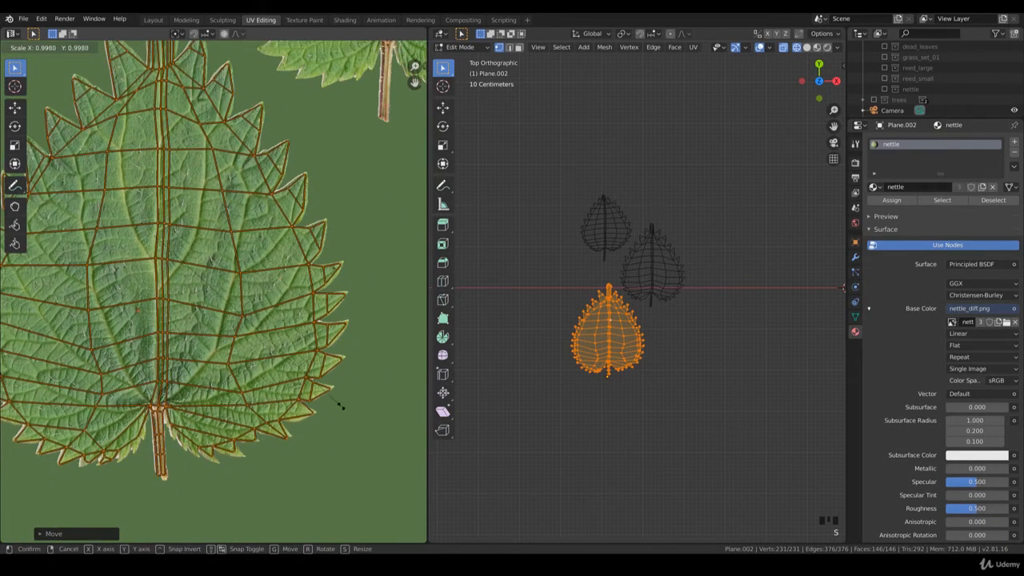
click(335, 398)
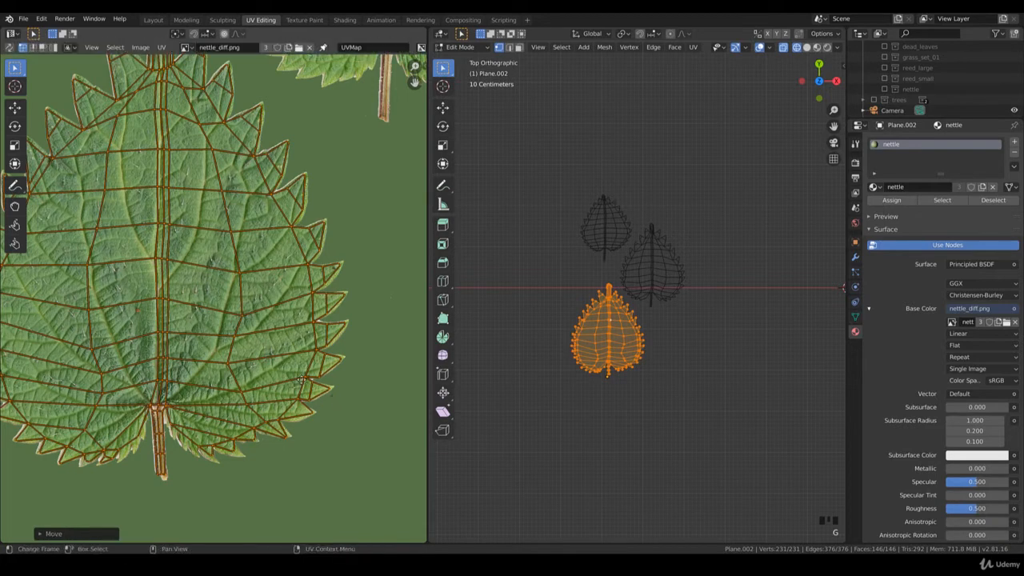
shift+scroll(300, 379, up, 4)
middle_drag(227, 384, 328, 335)
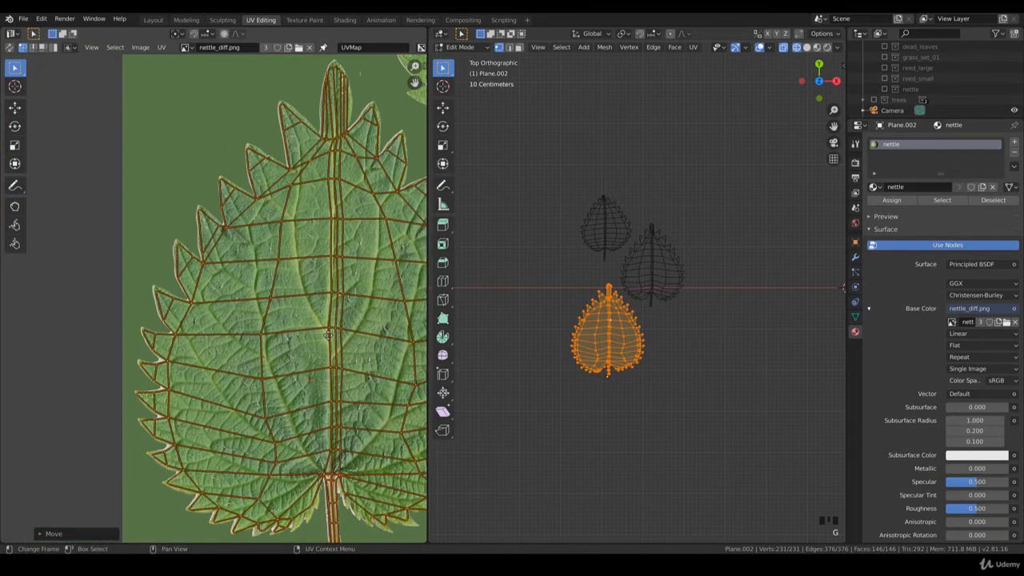
key(Tab)
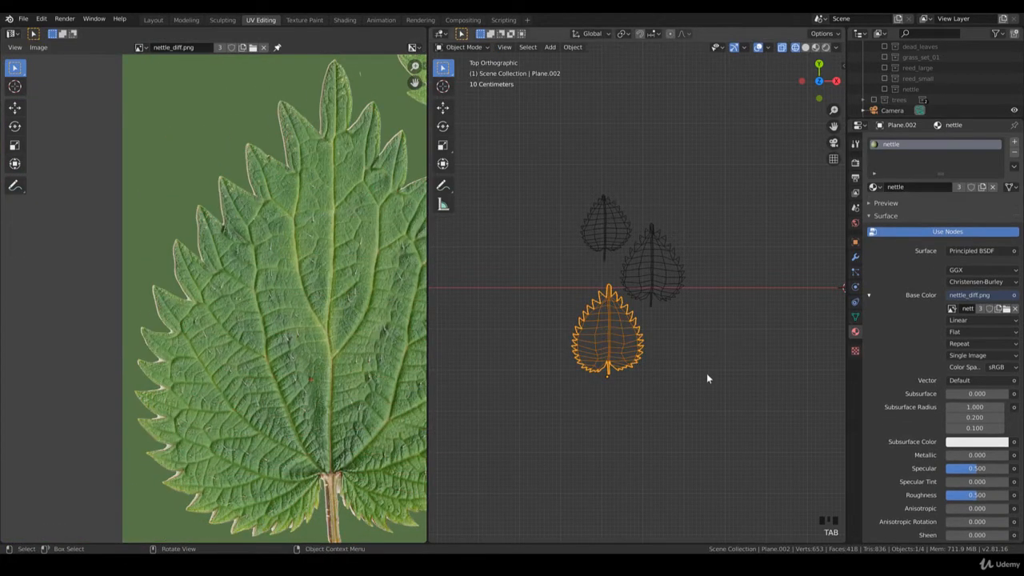
- Display the three leaves with material preview shading and examine the texture mapping up close, at an angle and from above
middle_drag(707, 373, 664, 312)
key(z)
click(661, 376)
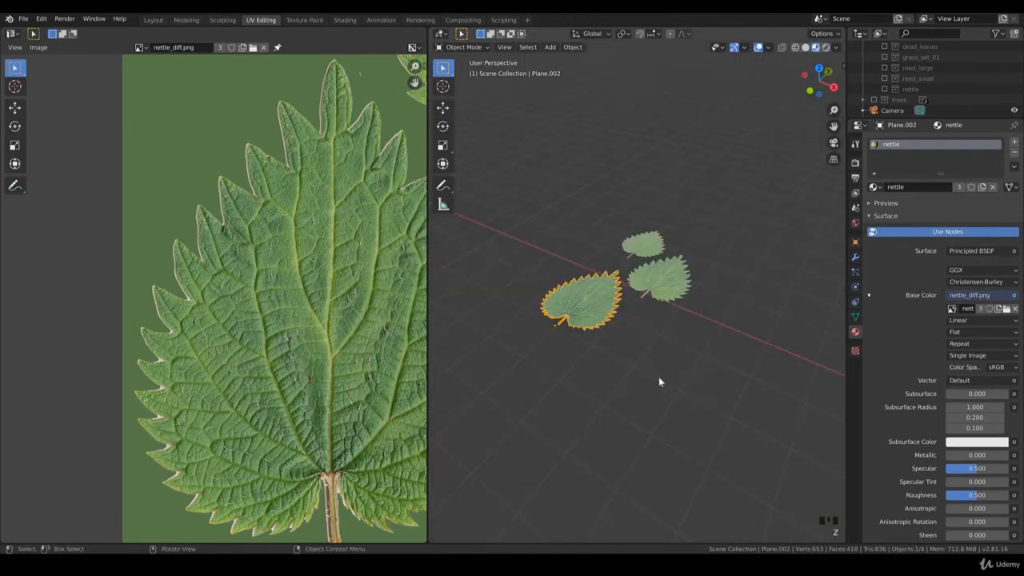
scroll(657, 368, up, 3)
middle_drag(636, 352, 648, 413)
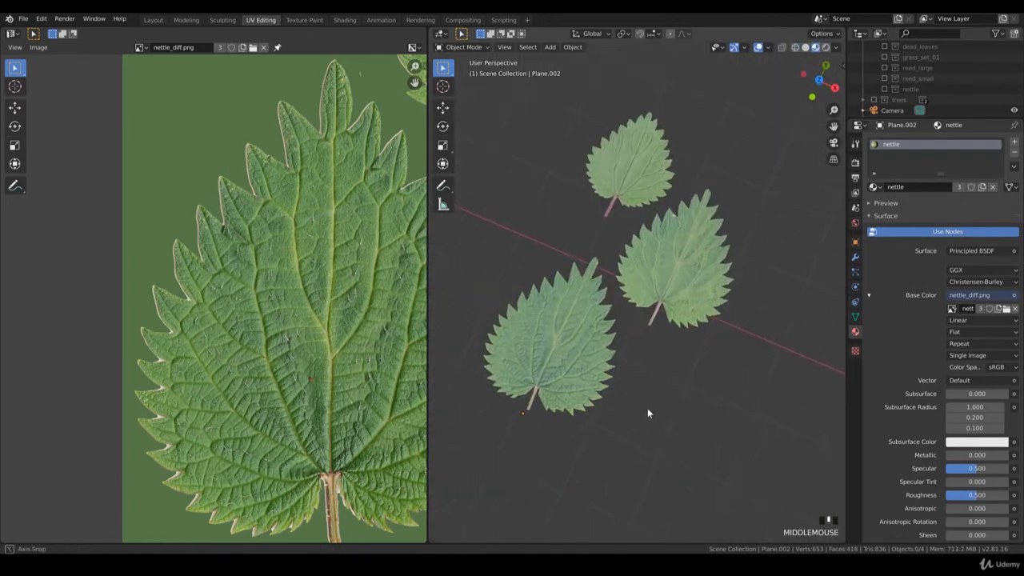
scroll(648, 407, up, 1)
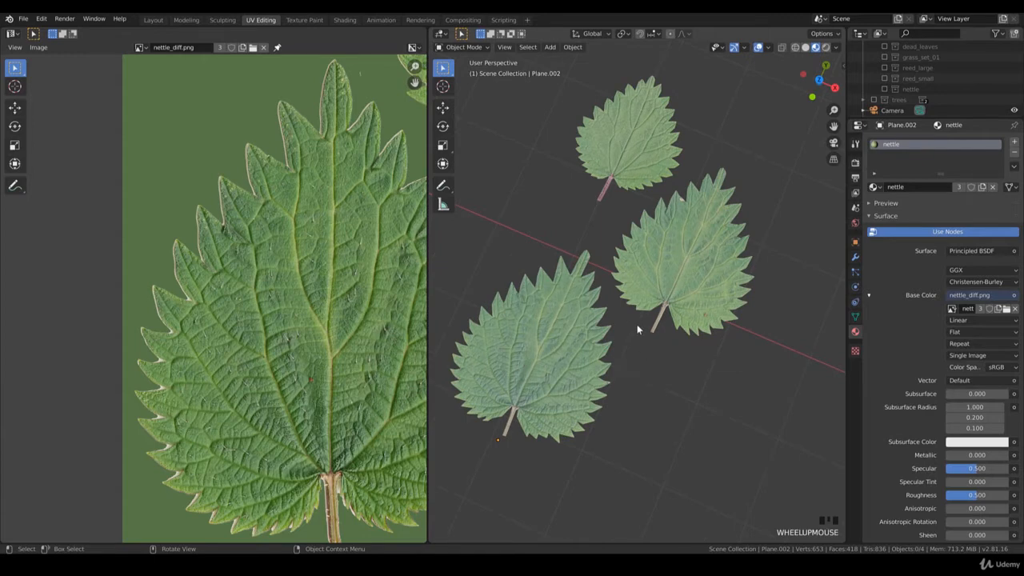
scroll(638, 327, down, 3)
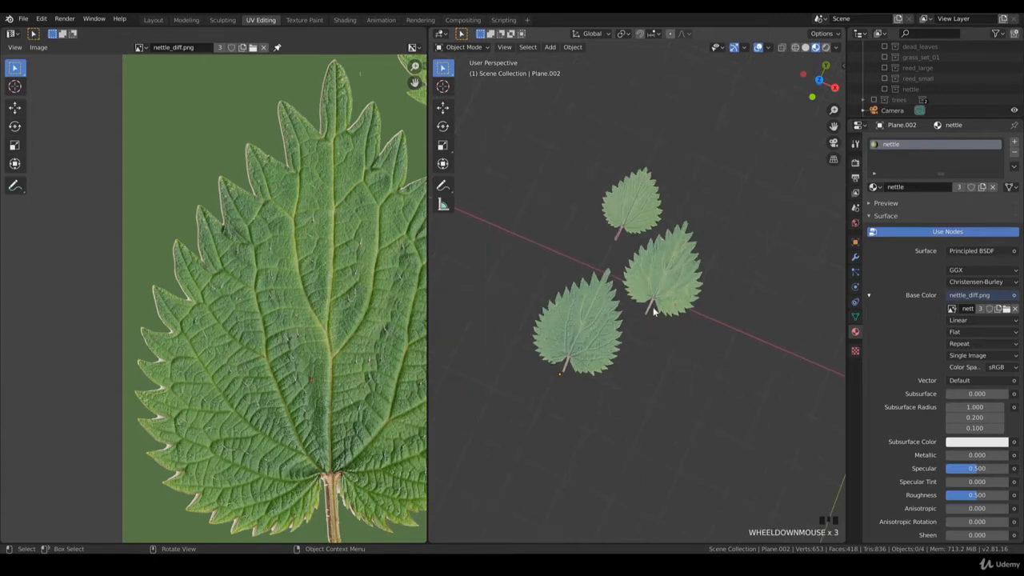
key(KP_7)
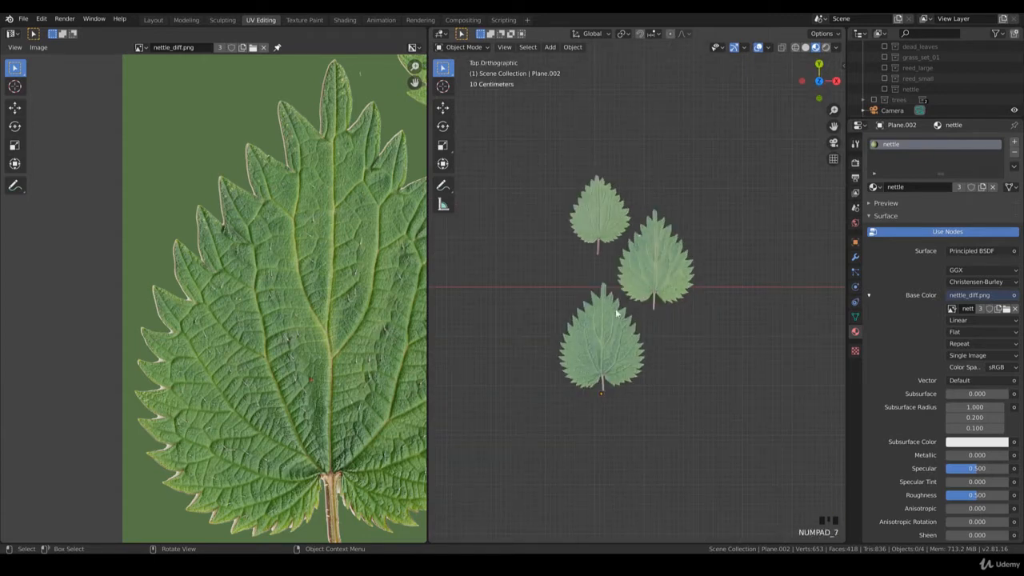
- Switch to the Shading workspace with the medium leaf selected and show the leaves in material preview
click(604, 322)
click(640, 279)
click(561, 217)
click(336, 19)
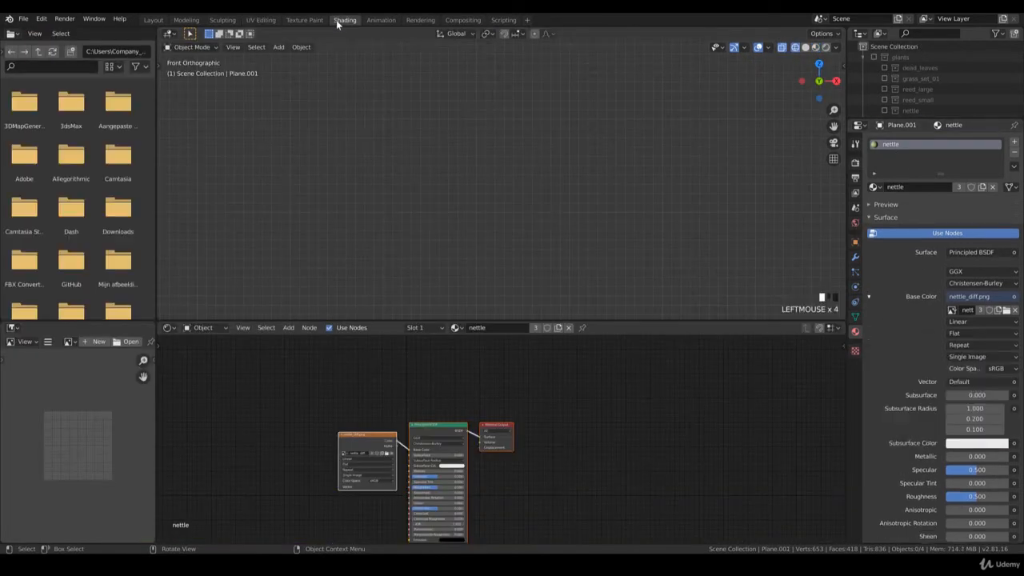
middle_drag(526, 263, 545, 262)
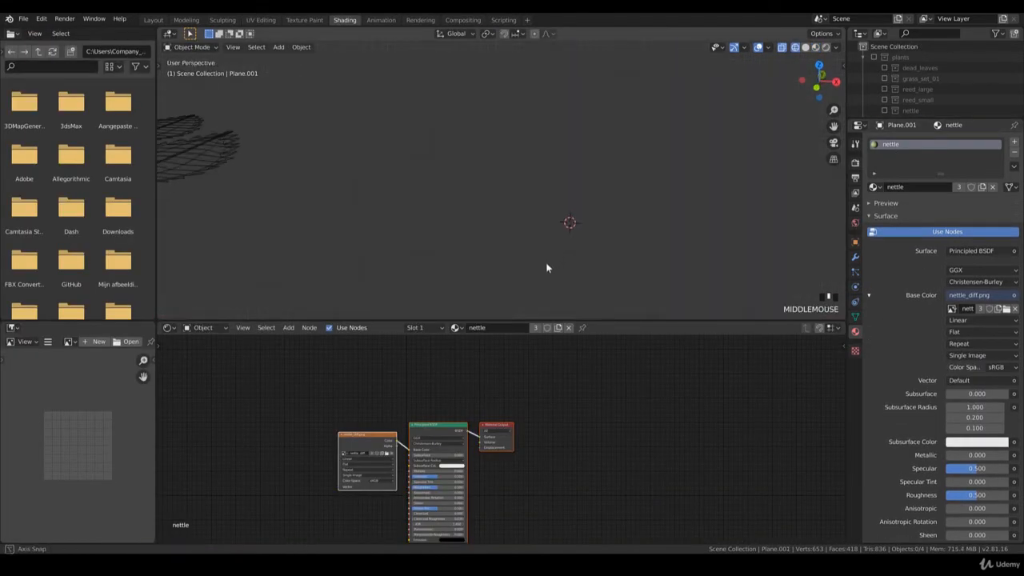
scroll(536, 258, down, 6)
click(378, 157)
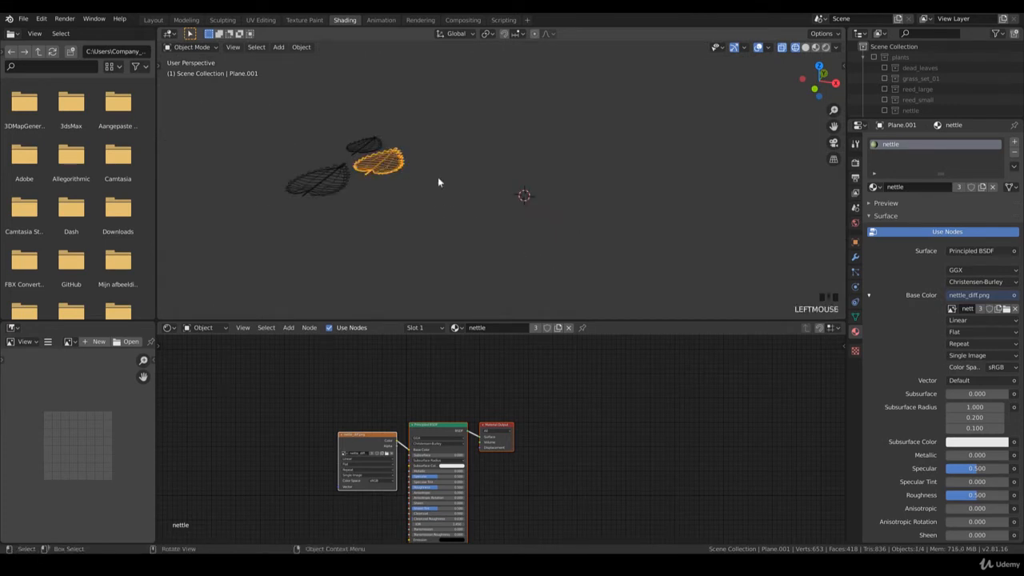
mouse_move(437, 177)
shift+middle_down()
mouse_move(589, 239)
mouse_move(568, 252)
mouse_move(559, 231)
shift+middle_up()
key(z)
click(590, 304)
scroll(587, 306, up, 3)
- Move the nettle_diff.png texture node away from the shader and place a duplicate of it underneath
click(365, 412)
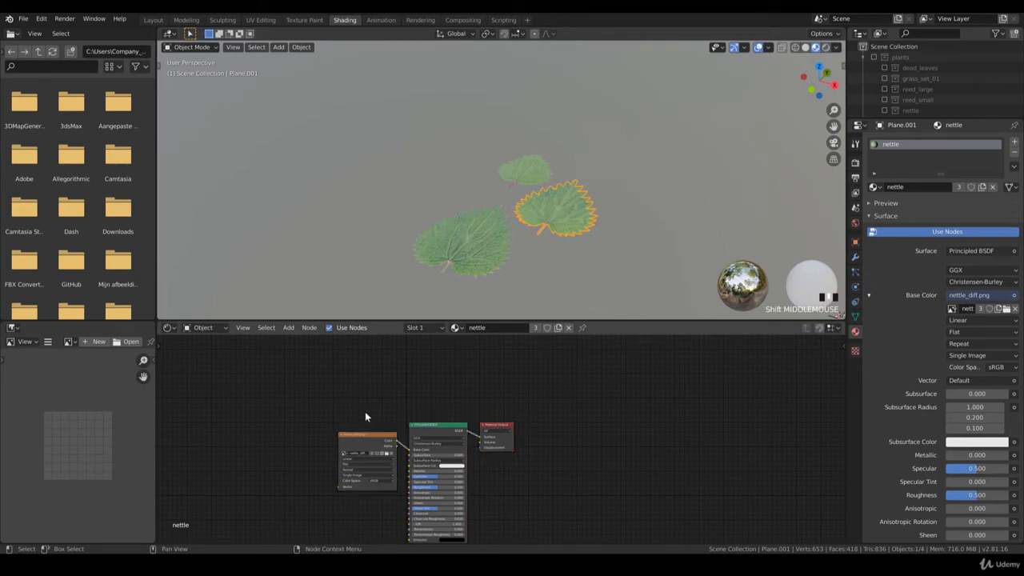
click(368, 435)
middle_drag(369, 424, 443, 392)
drag(436, 407, 384, 352)
key(shift+d)
click(409, 462)
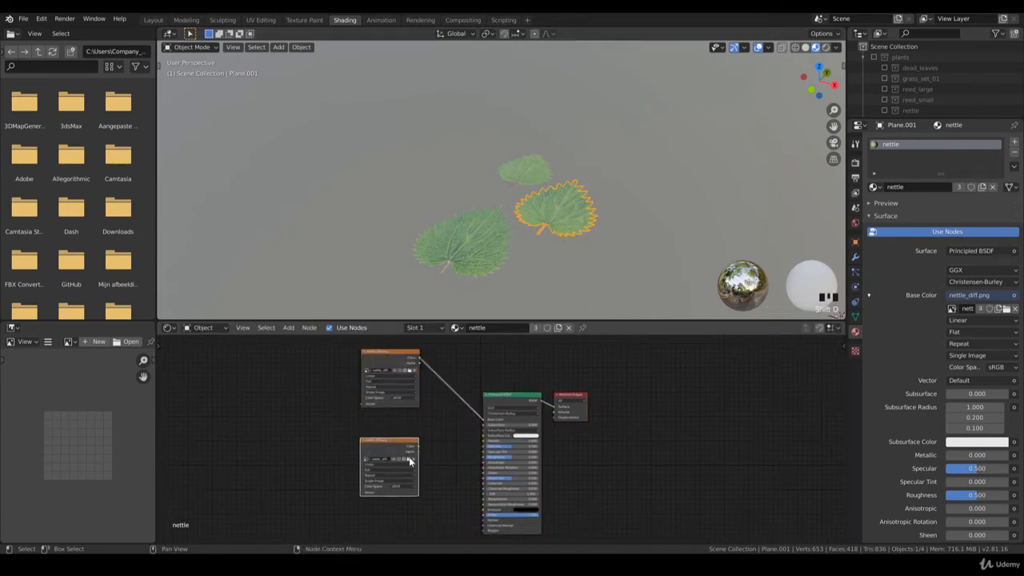
- Load nettle_rough.png into the duplicated texture node with the Non-Color color space
click(409, 460)
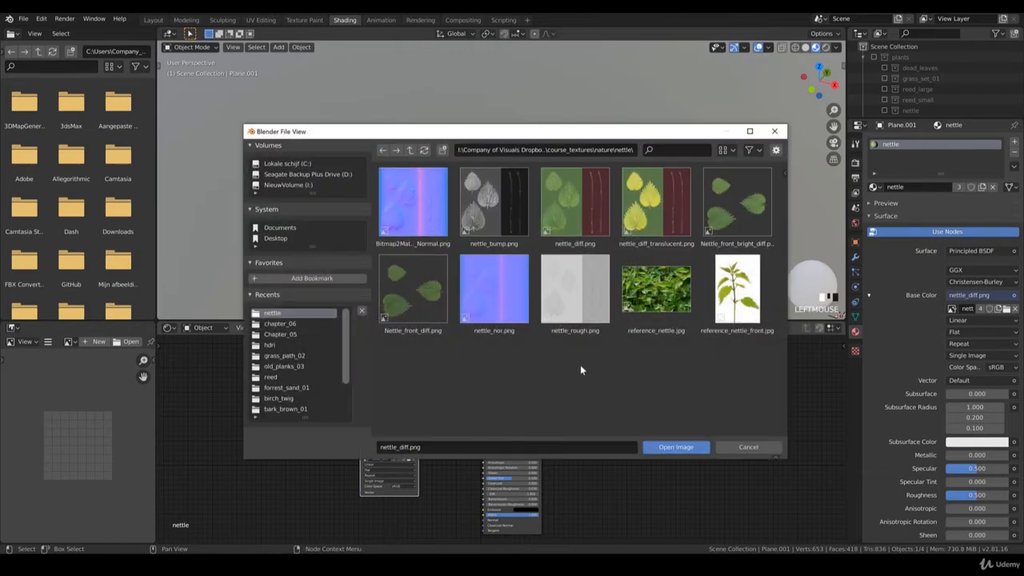
click(588, 332)
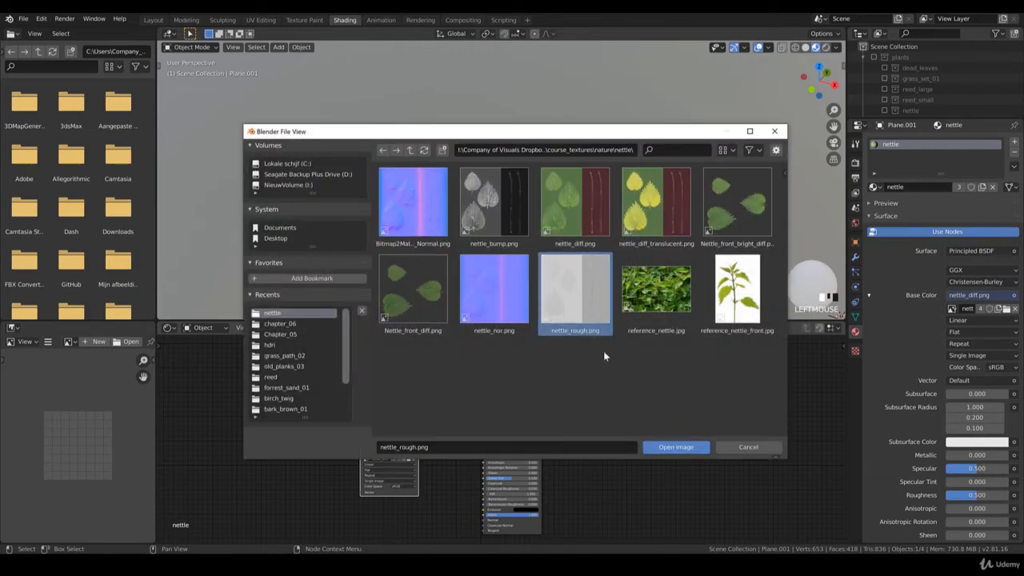
click(649, 446)
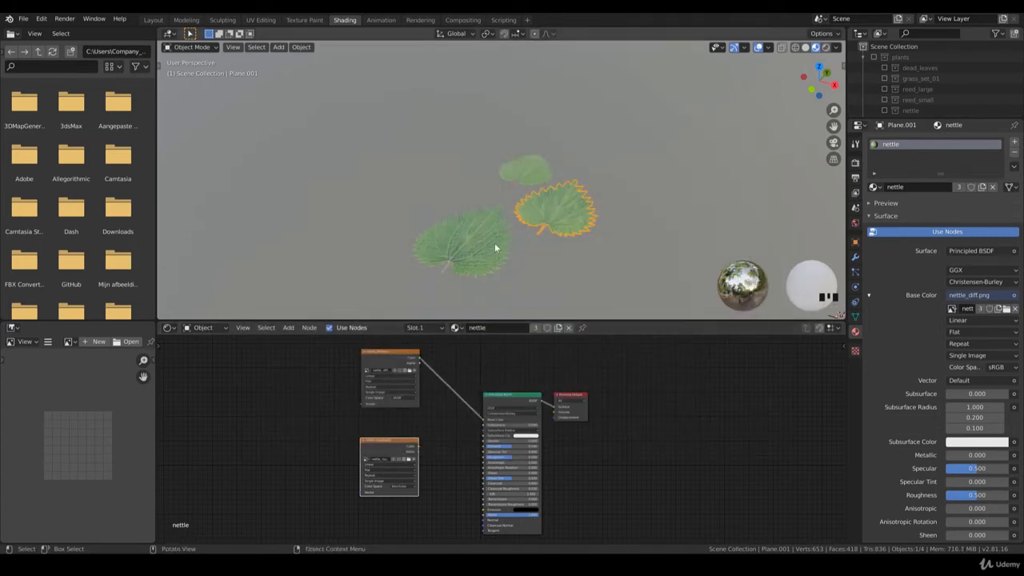
scroll(496, 248, up, 3)
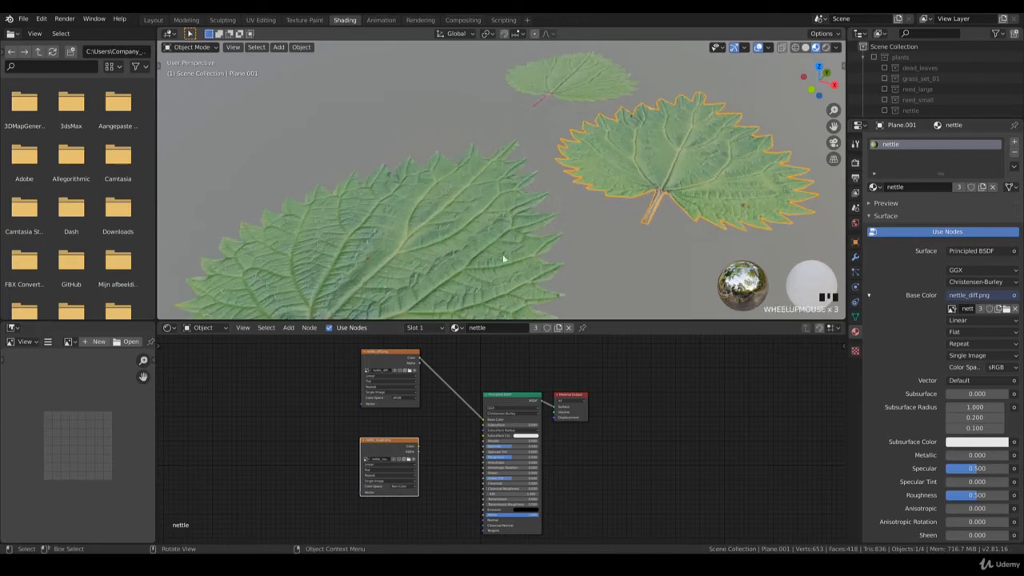
scroll(464, 268, down, 6)
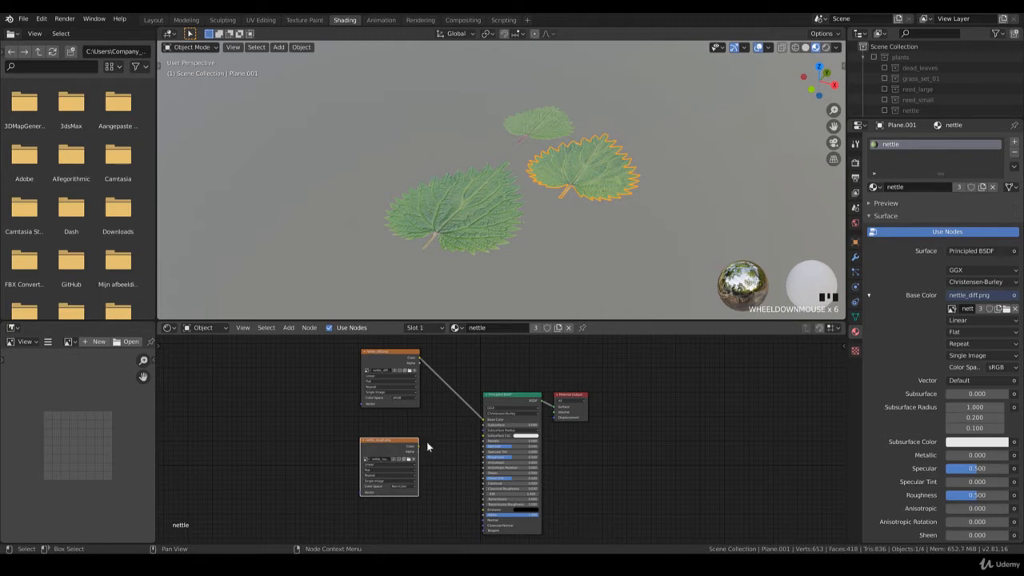
- Connect the nettle_rough.png color output to the Principled shader's Roughness and set Specular to 0.200
drag(417, 446, 484, 459)
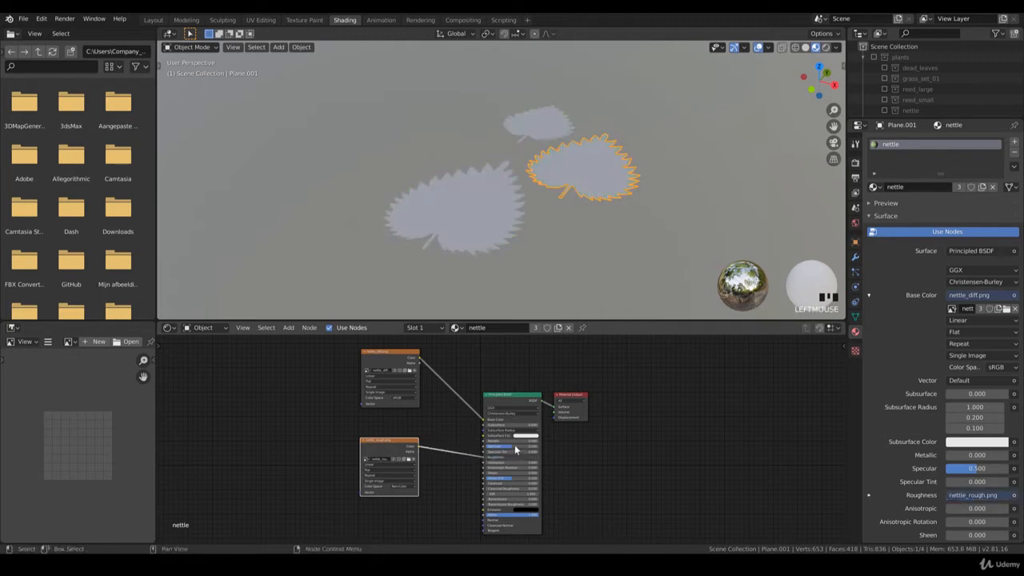
double_click(512, 445)
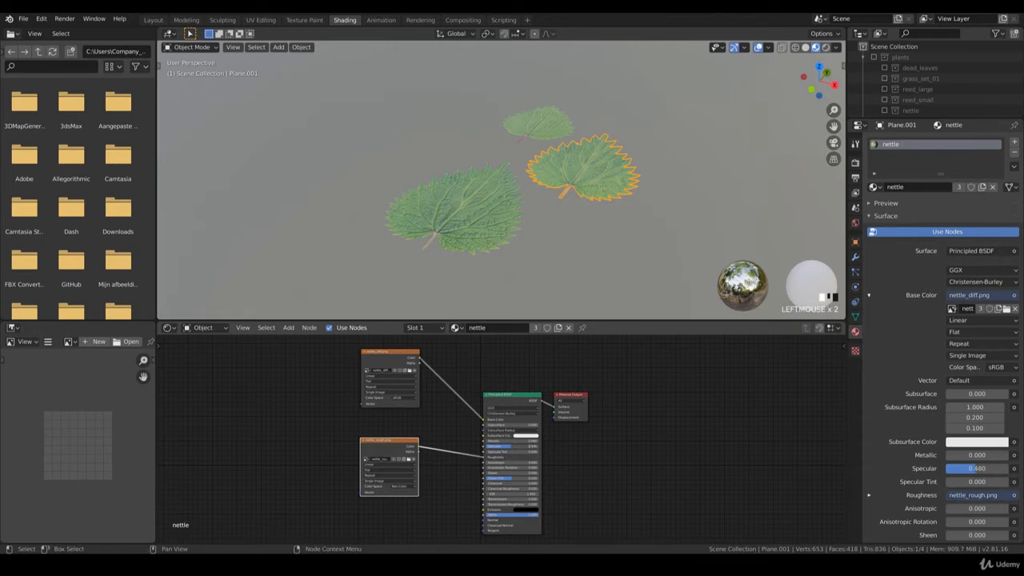
click(512, 446)
- Duplicate the nettle_rough.png texture node and place the copy below the original
middle_drag(439, 423, 404, 405)
click(410, 405)
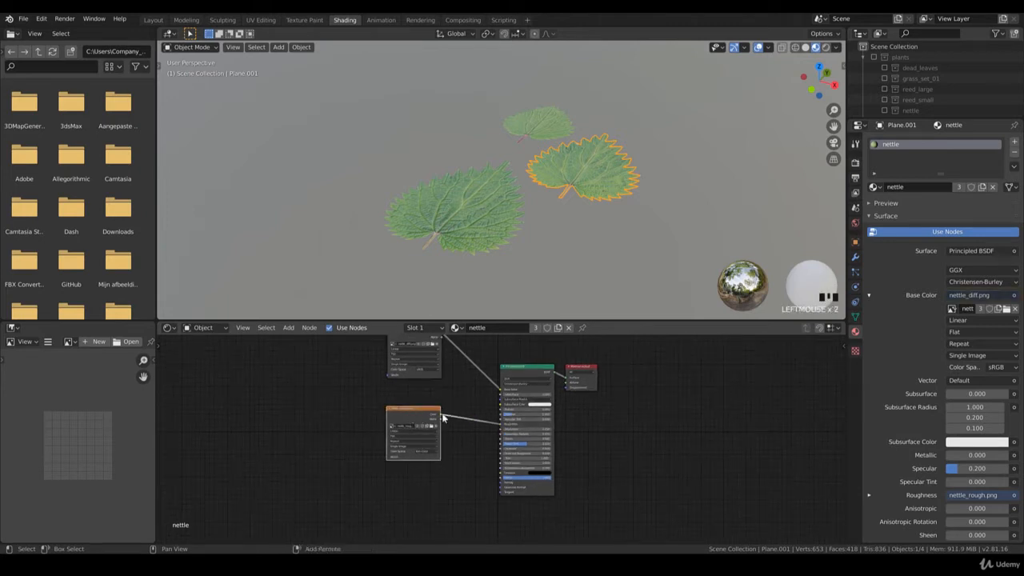
key(shift+d)
click(397, 484)
- Add a Bump node beneath the roughness texture and arrange the new texture node beside it
click(288, 327)
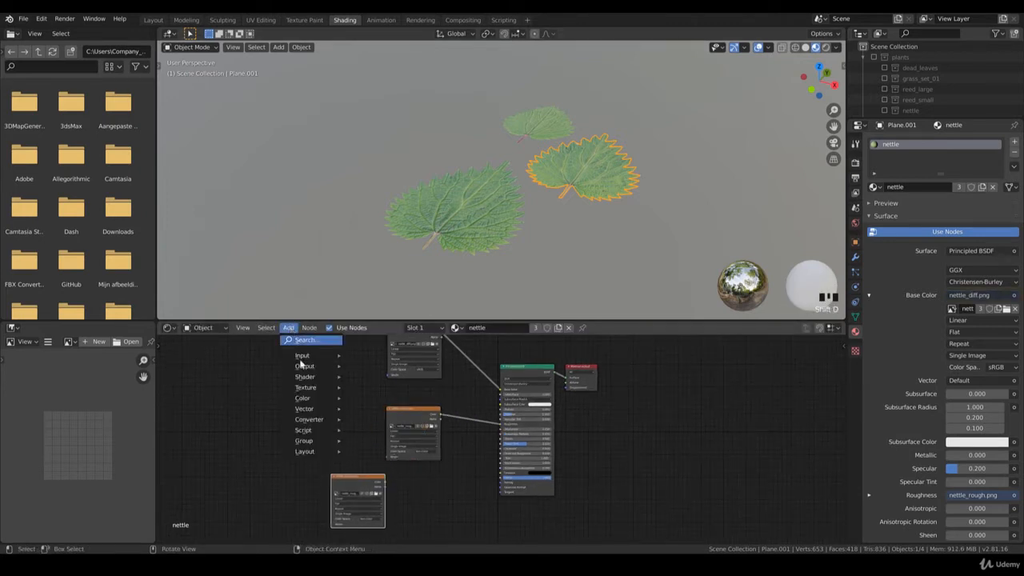
mouse_move(314, 410)
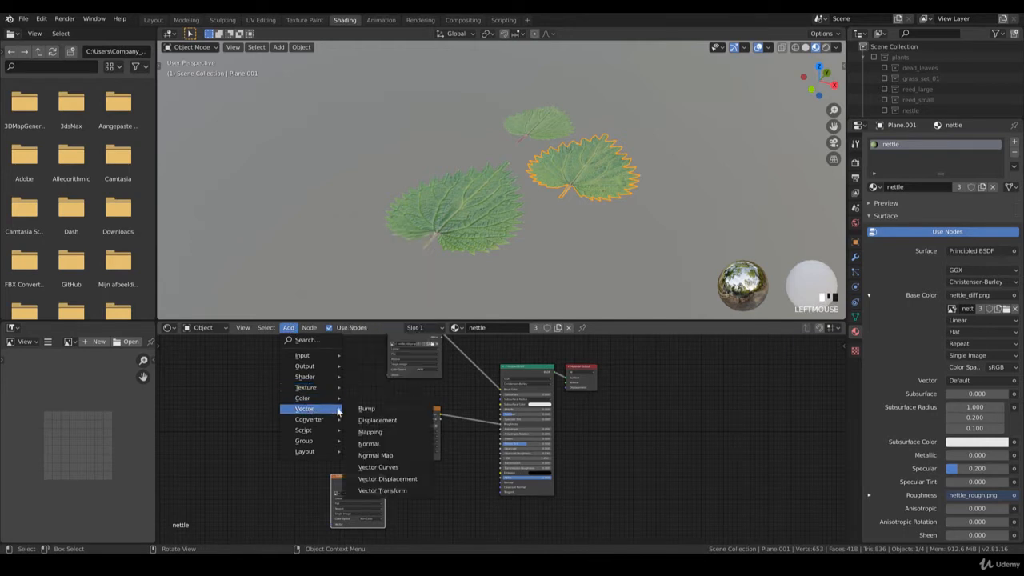
click(365, 408)
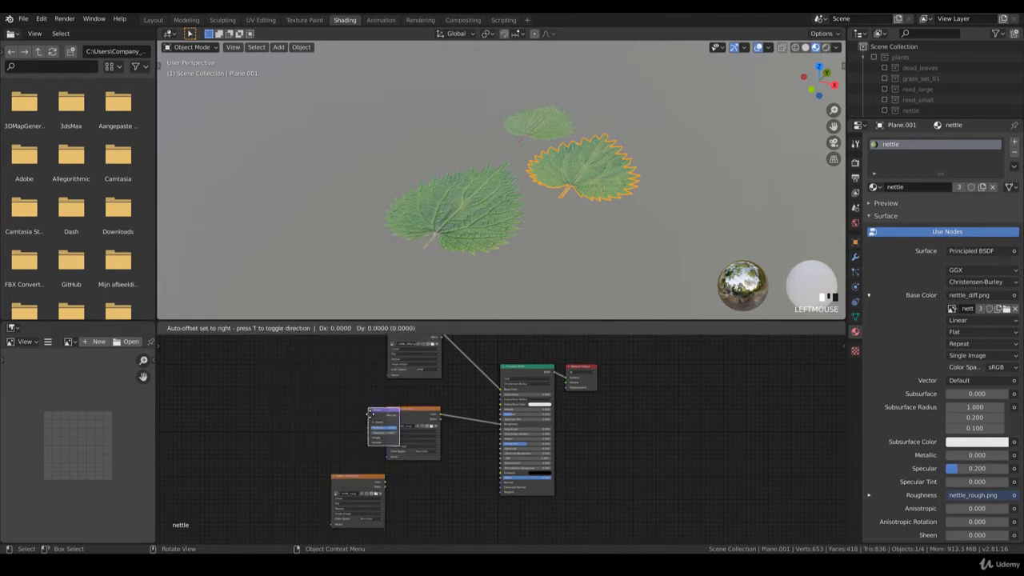
click(384, 471)
middle_drag(352, 445, 350, 371)
drag(364, 403, 354, 418)
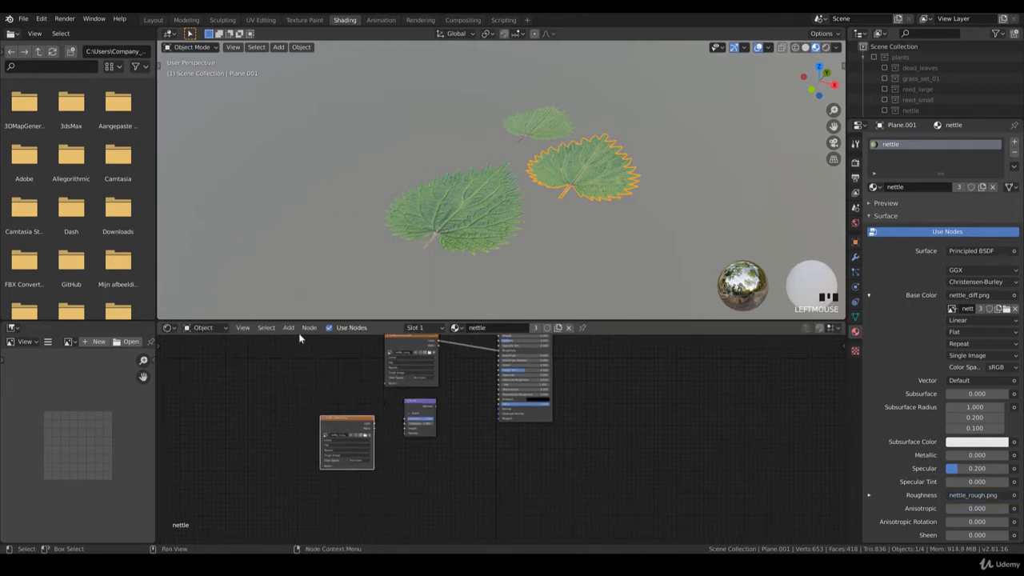
click(291, 329)
mouse_move(313, 409)
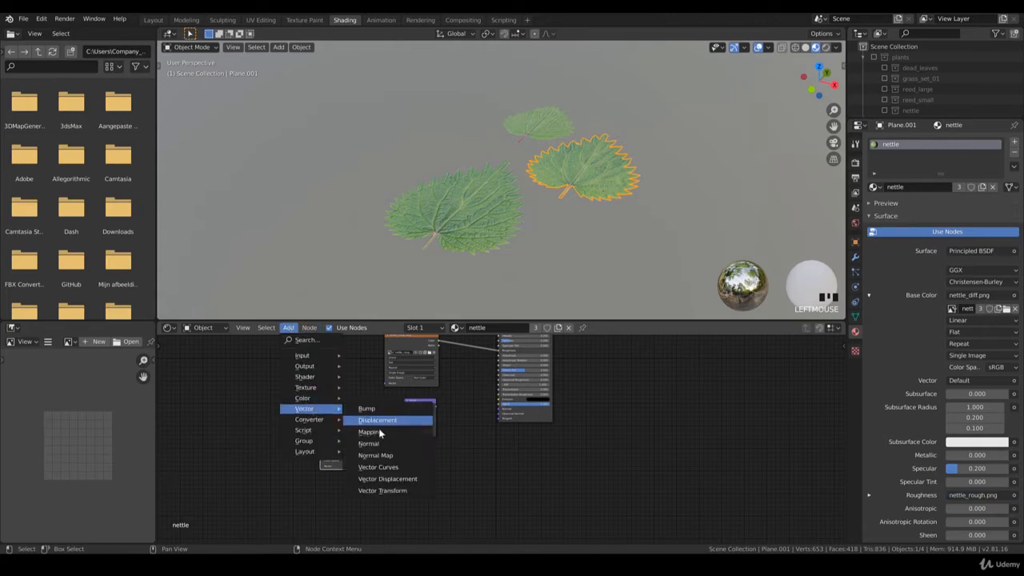
click(356, 422)
click(353, 381)
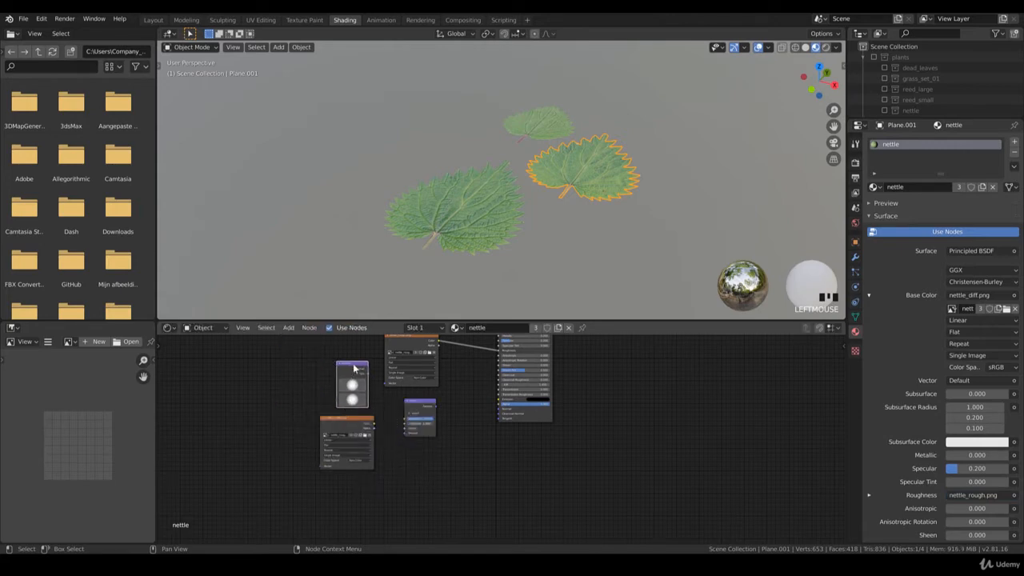
key(Delete)
- Add a Normal Map node and place it above the newly duplicated texture node
click(292, 328)
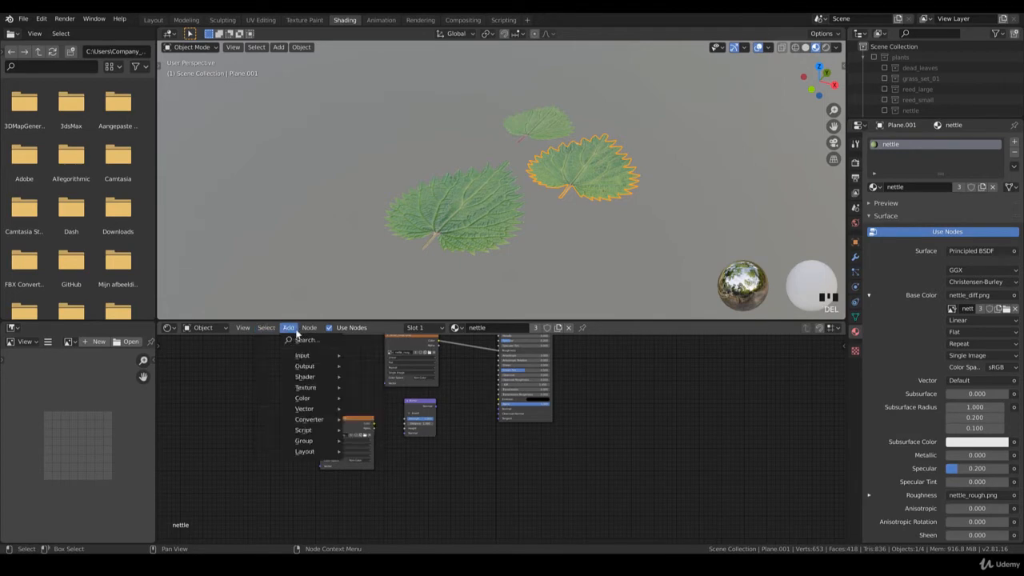
mouse_move(344, 411)
click(380, 453)
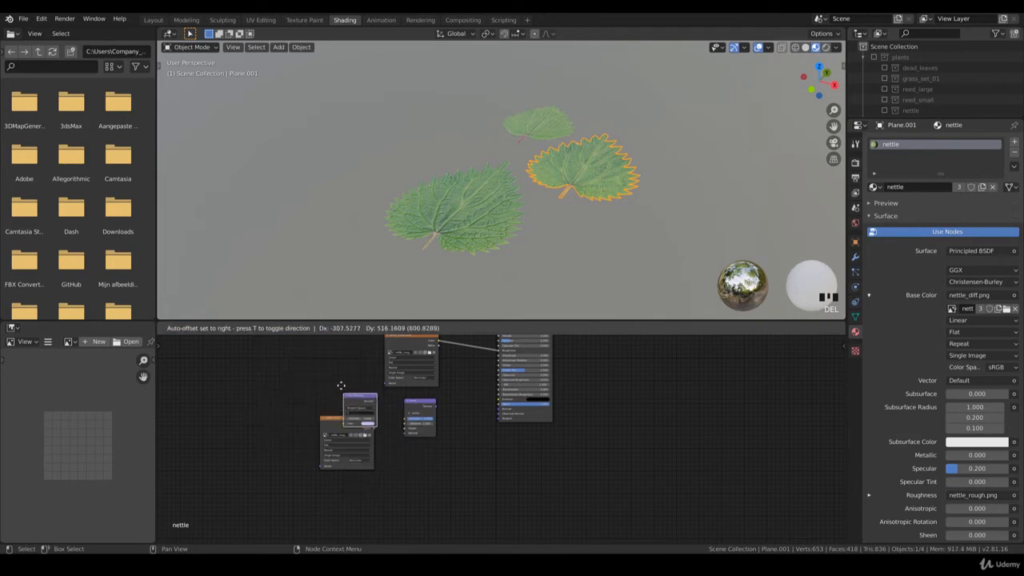
click(325, 358)
- Load Bitmap2Material_3_Normal.png into the duplicated texture node and set its color space to Non-Color
click(365, 433)
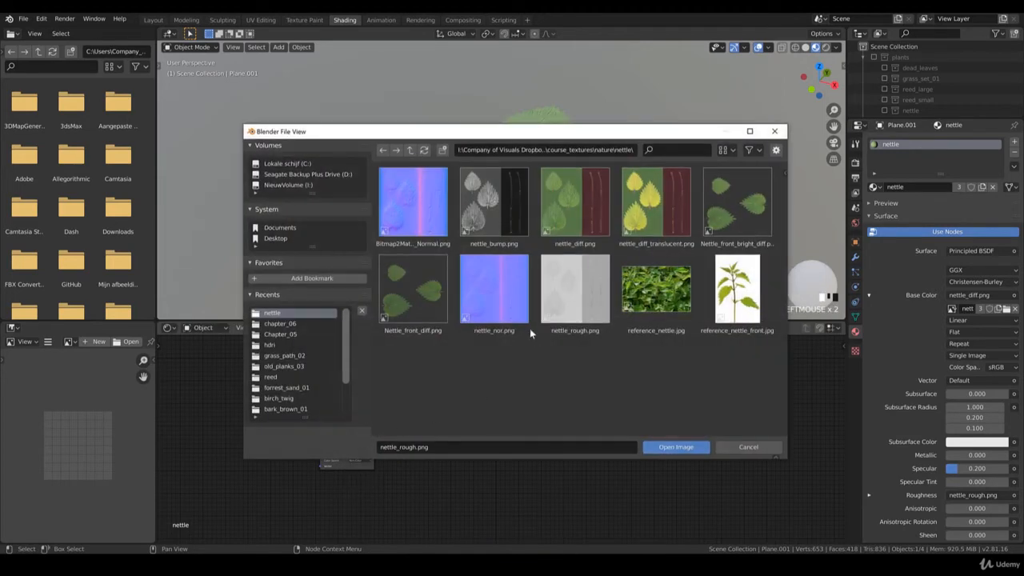
click(512, 307)
click(415, 231)
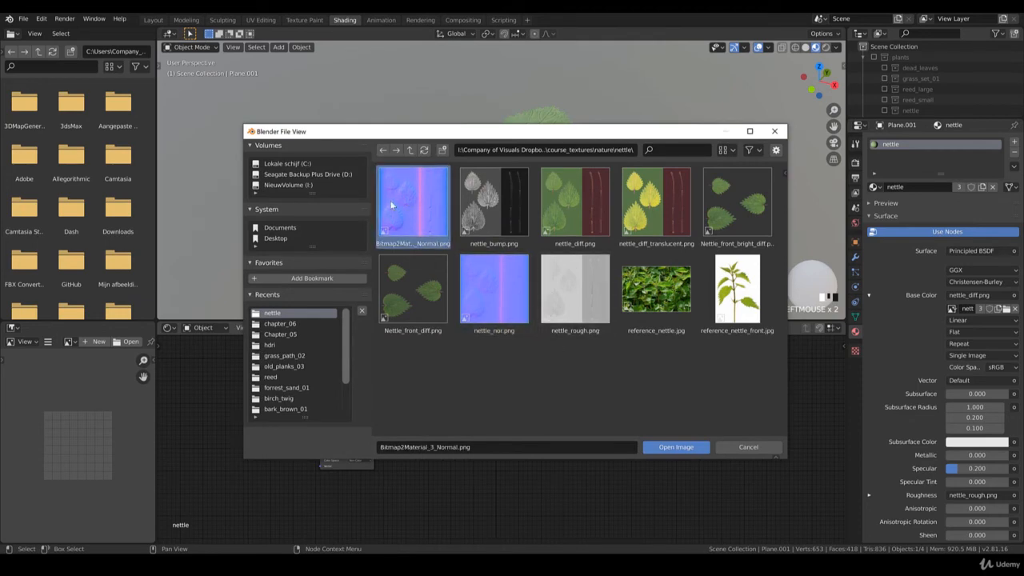
click(680, 448)
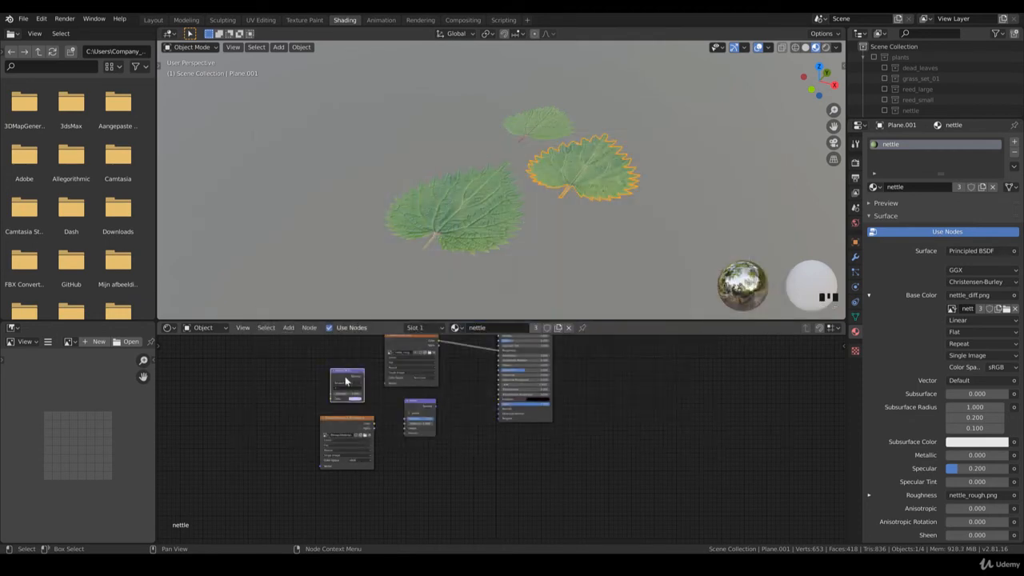
click(360, 460)
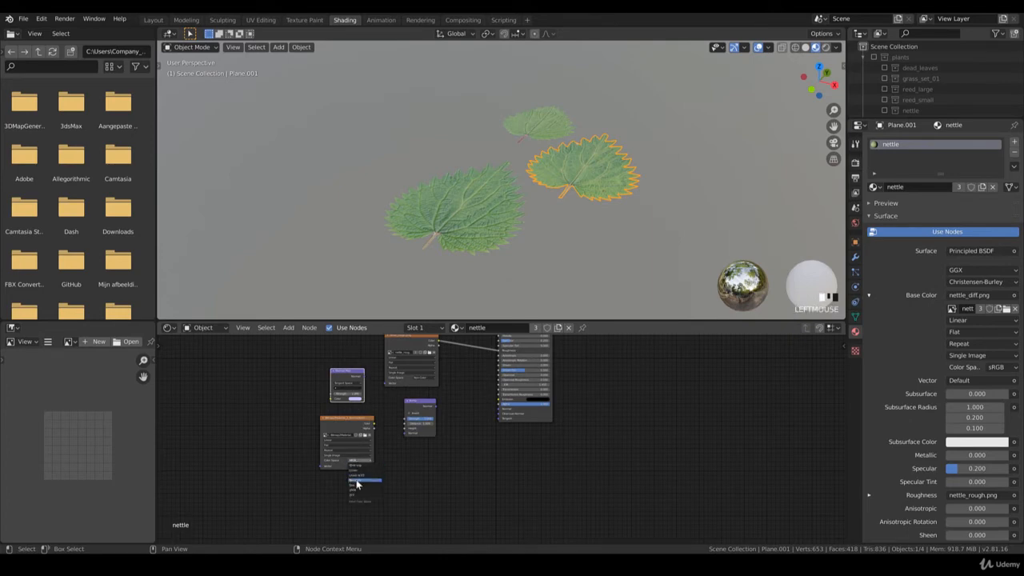
click(354, 481)
- Link the normal texture's color through the Normal Map node to the Bump node's Normal, spacing out the texture and Normal Map nodes
key(g)
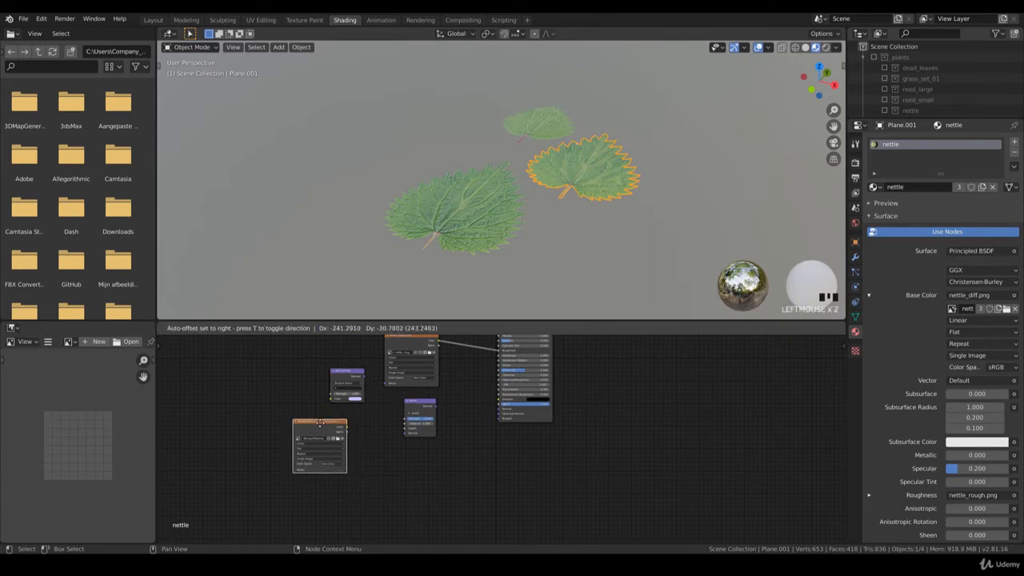
click(333, 435)
drag(328, 431, 406, 431)
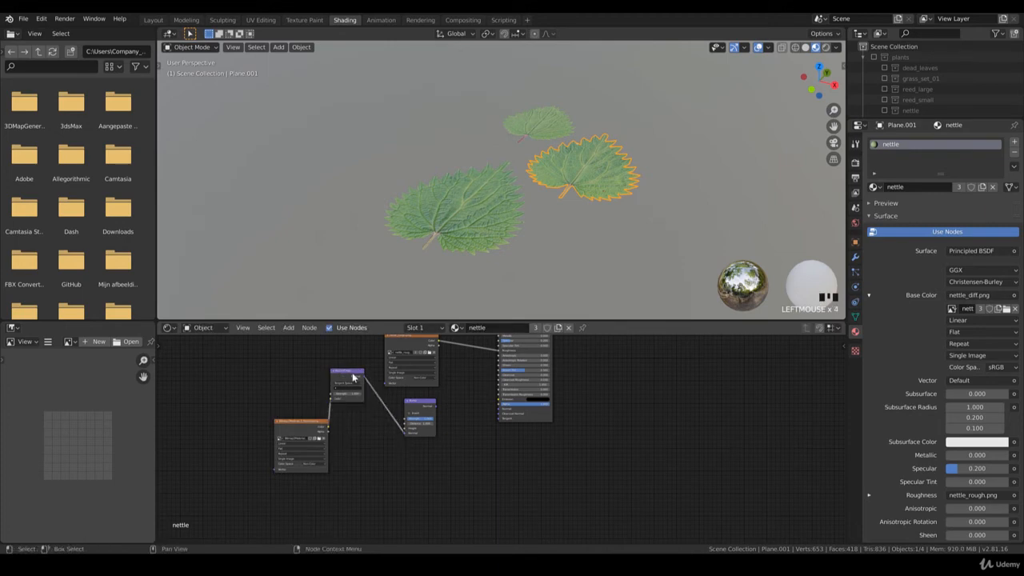
drag(353, 375, 378, 464)
- Duplicate the normal texture node above the original and load nettle_bump.png into the copy
click(305, 422)
key(shift+d)
click(307, 365)
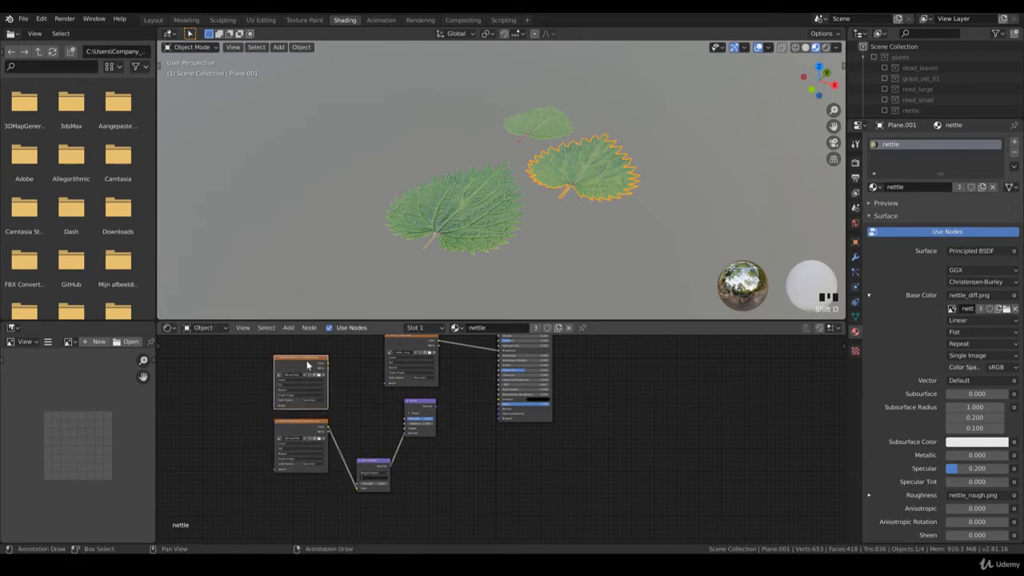
click(320, 374)
click(506, 197)
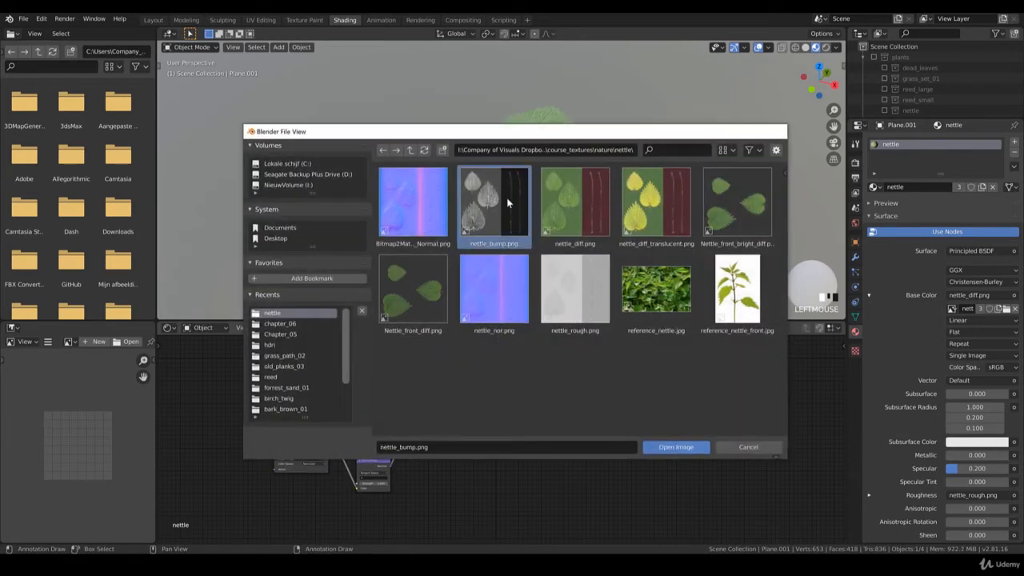
double_click(507, 197)
- Examine the nettle leaves in the Photos reference image, return to Blender's image browser and reselect nettle_bump.png
click(319, 378)
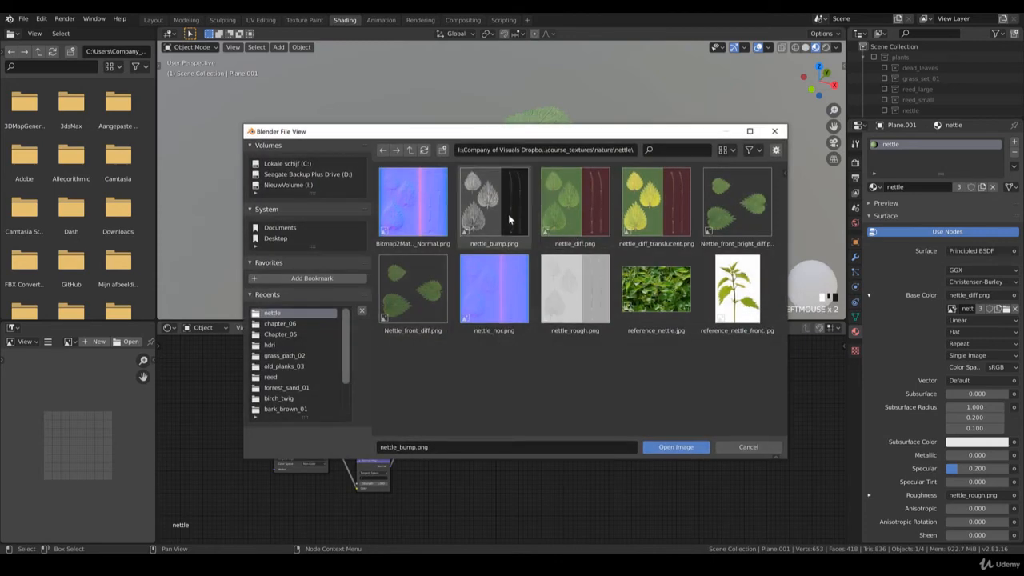
mouse_move(483, 575)
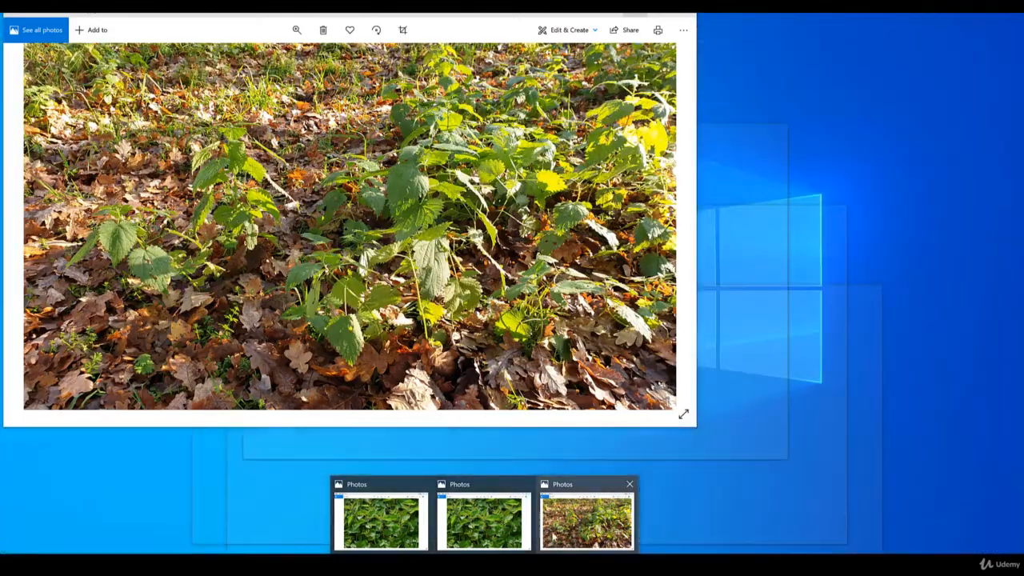
click(482, 496)
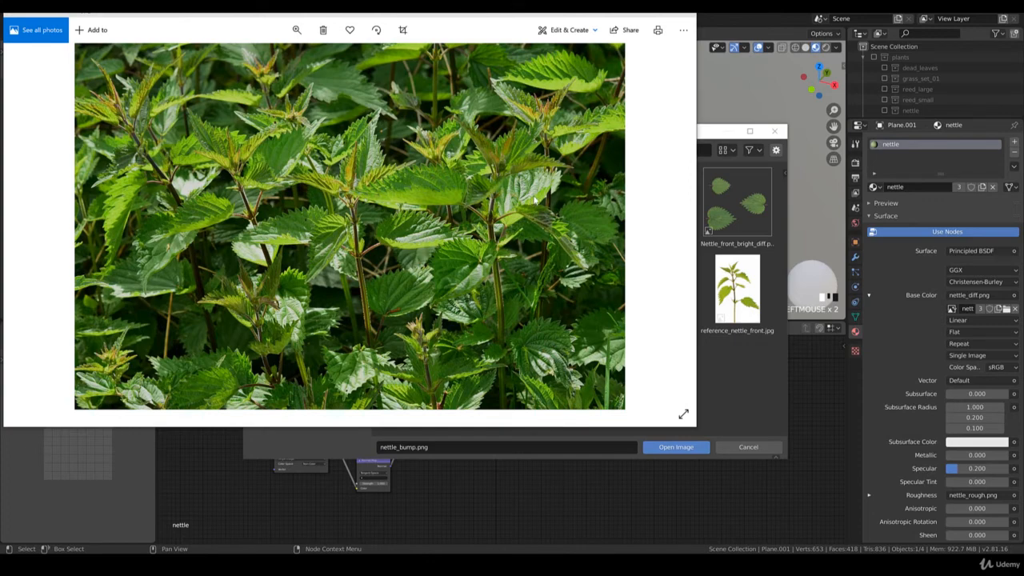
click(631, 15)
click(493, 204)
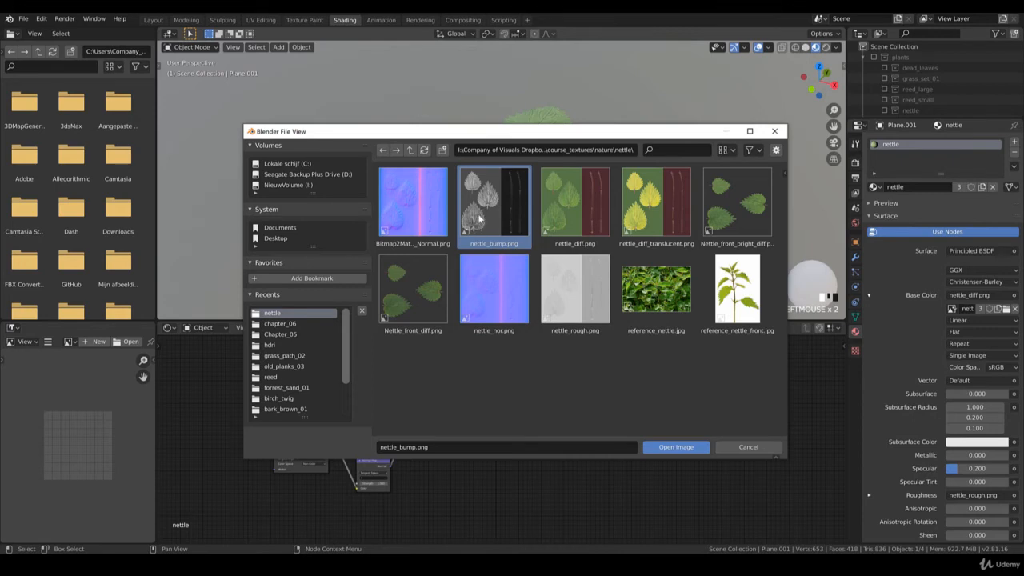
mouse_move(484, 569)
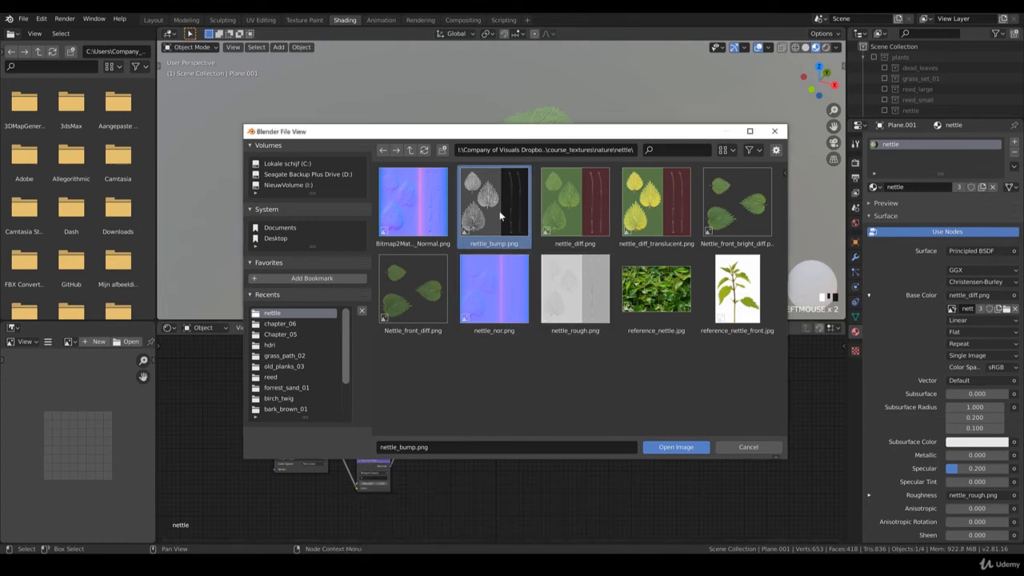
click(677, 448)
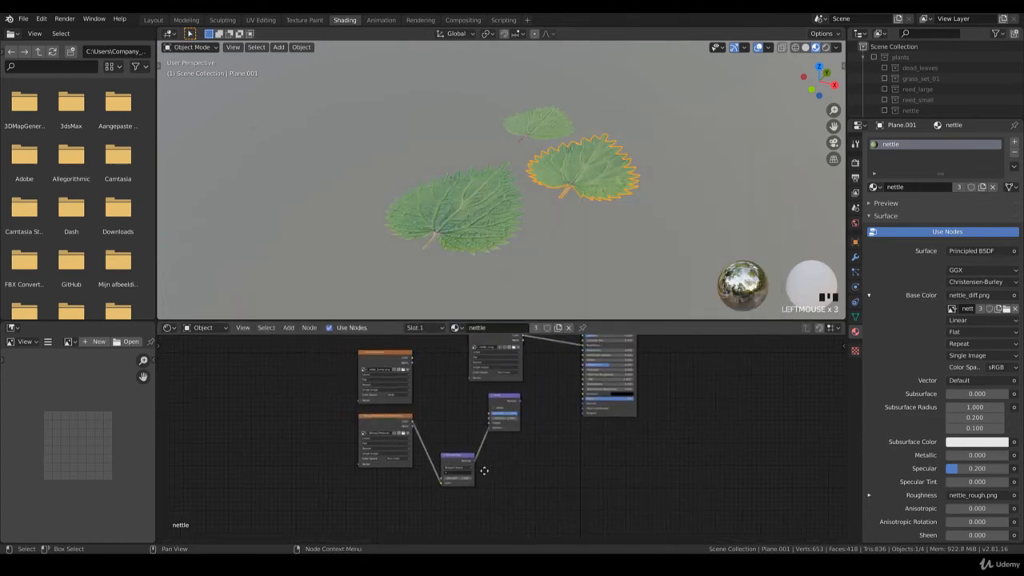
- Connect the nettle_bump.png color to the Bump node's Height and the Bump output to the Principled shader's Normal
middle_click(414, 362)
drag(412, 360, 490, 413)
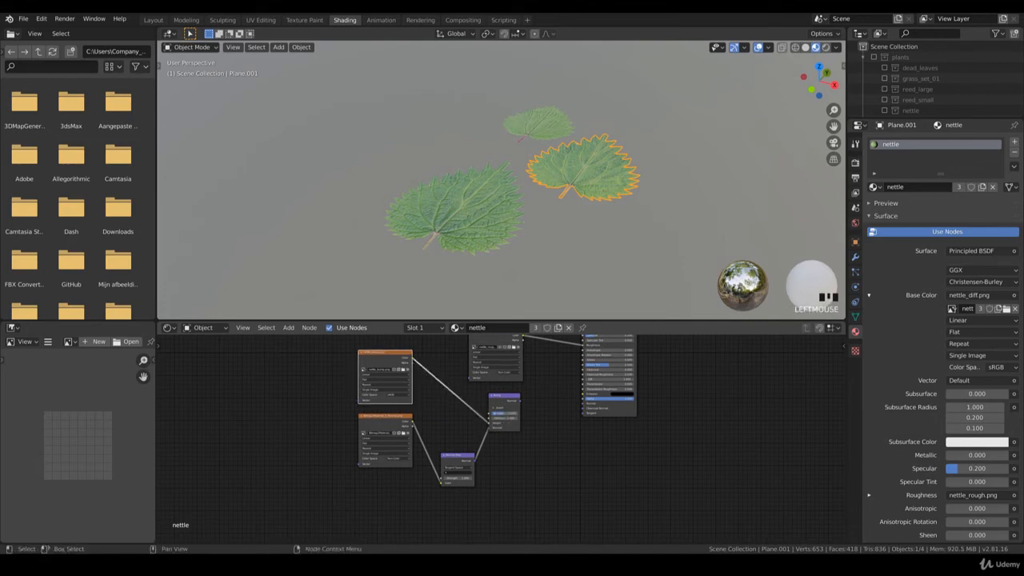
middle_drag(544, 406, 480, 467)
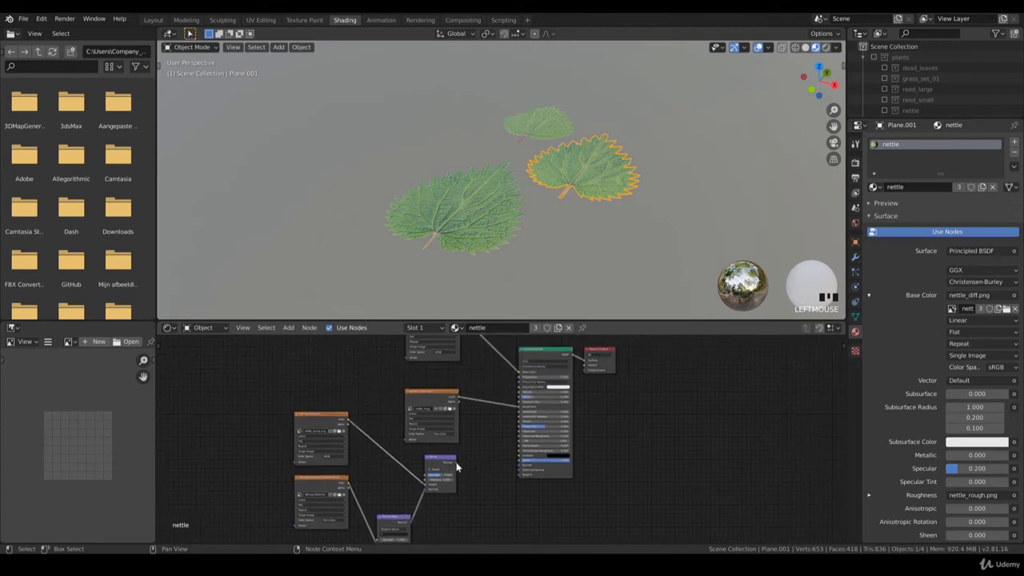
drag(456, 464, 525, 470)
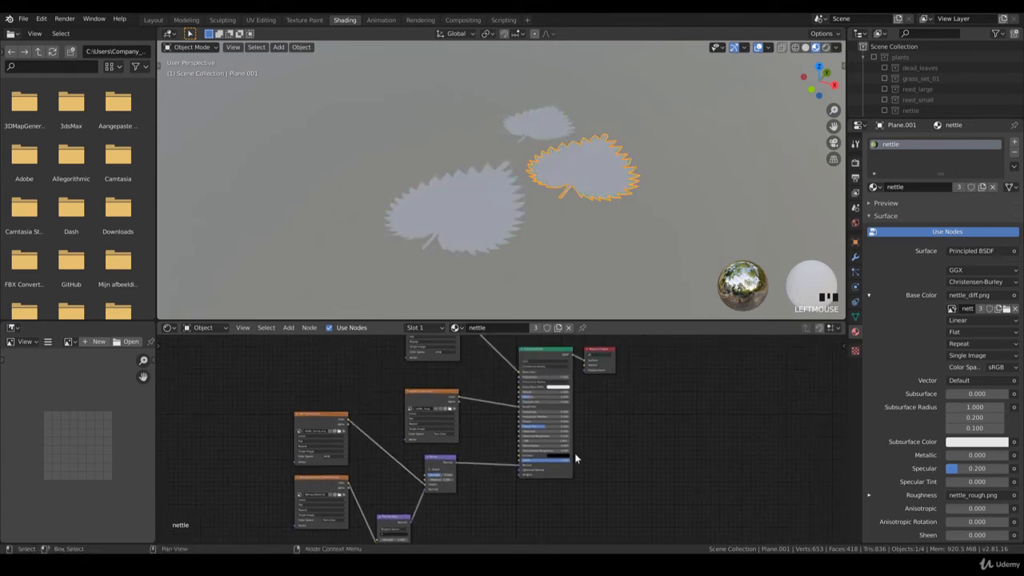
- Move the Material Output node away from the Principled shader and insert a Mix Shader on the link between them
middle_drag(574, 452, 515, 502)
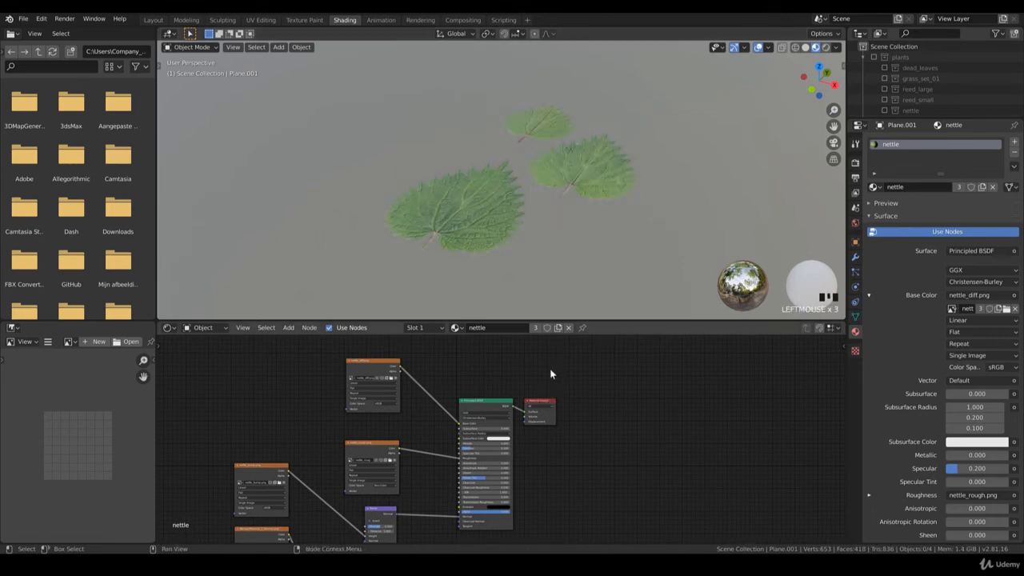
drag(541, 402, 605, 398)
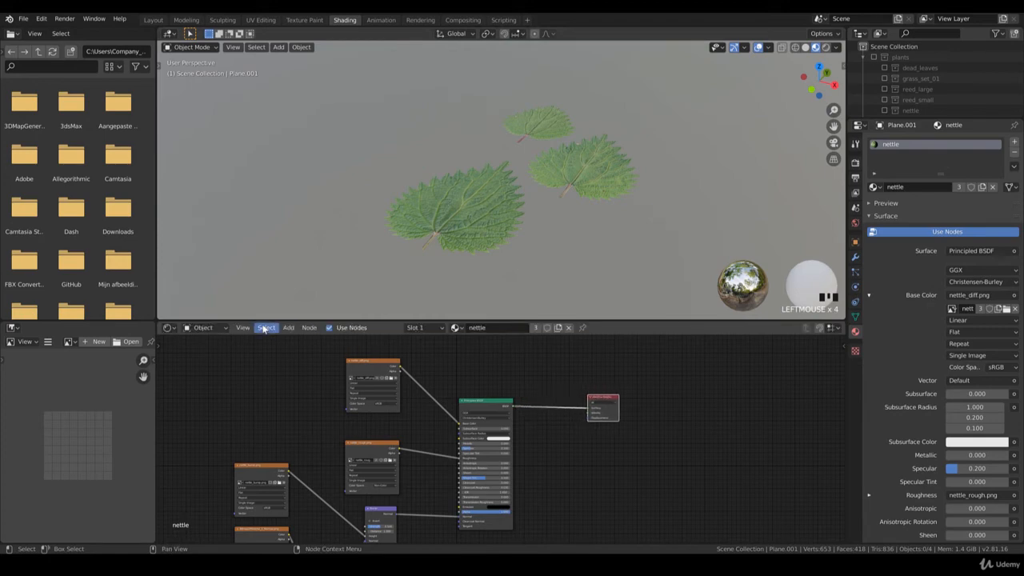
click(288, 327)
mouse_move(317, 408)
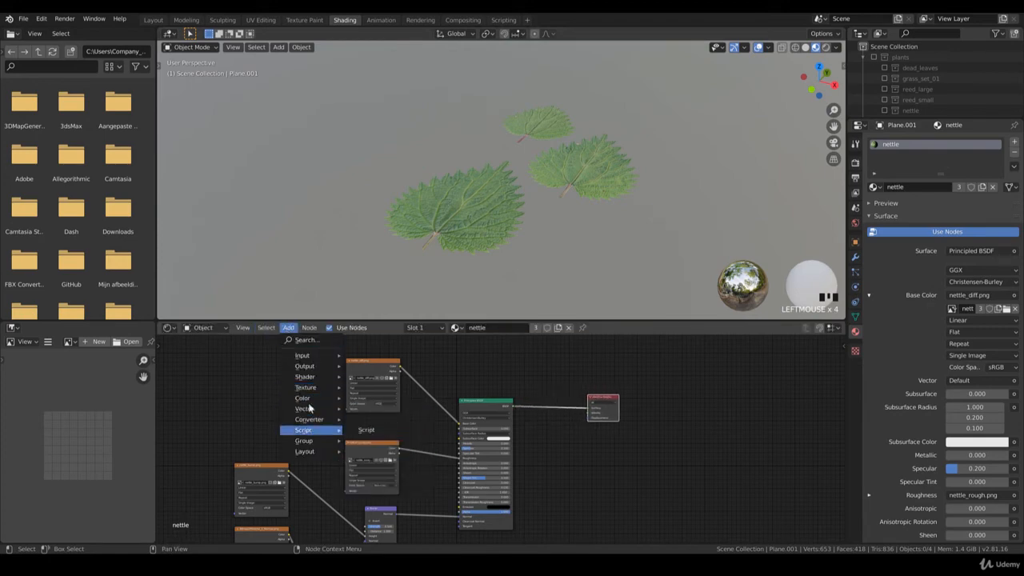
mouse_move(312, 378)
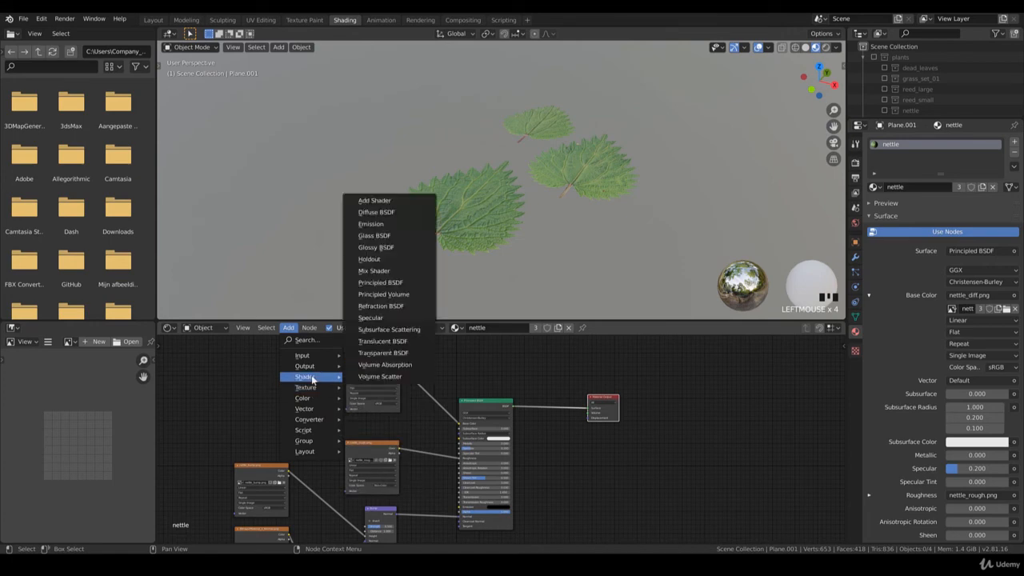
click(373, 270)
click(485, 371)
- Add a Translucent BSDF above the Principled shader and connect it to the Mix Shader's second Shader input
click(287, 327)
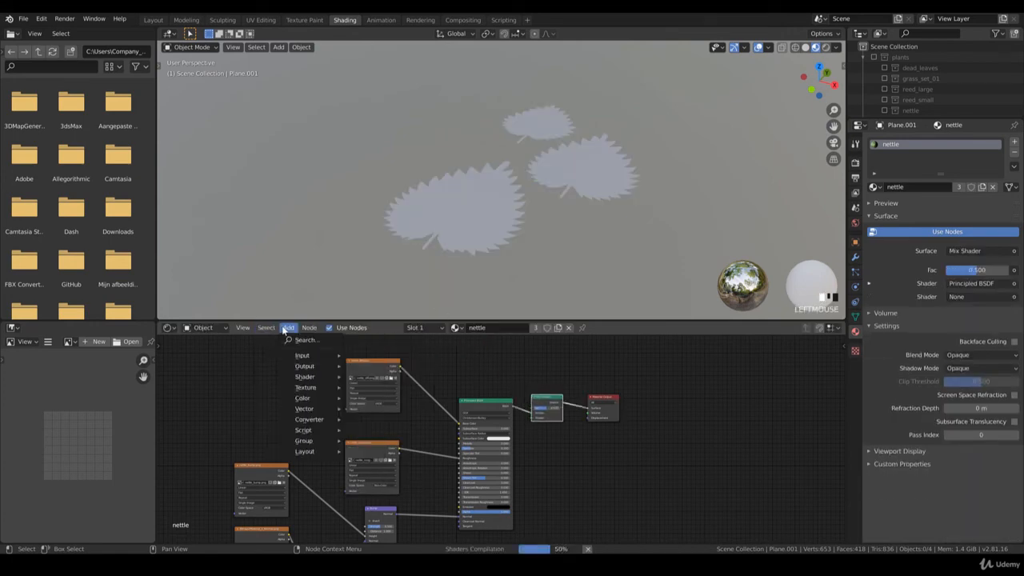
mouse_move(309, 379)
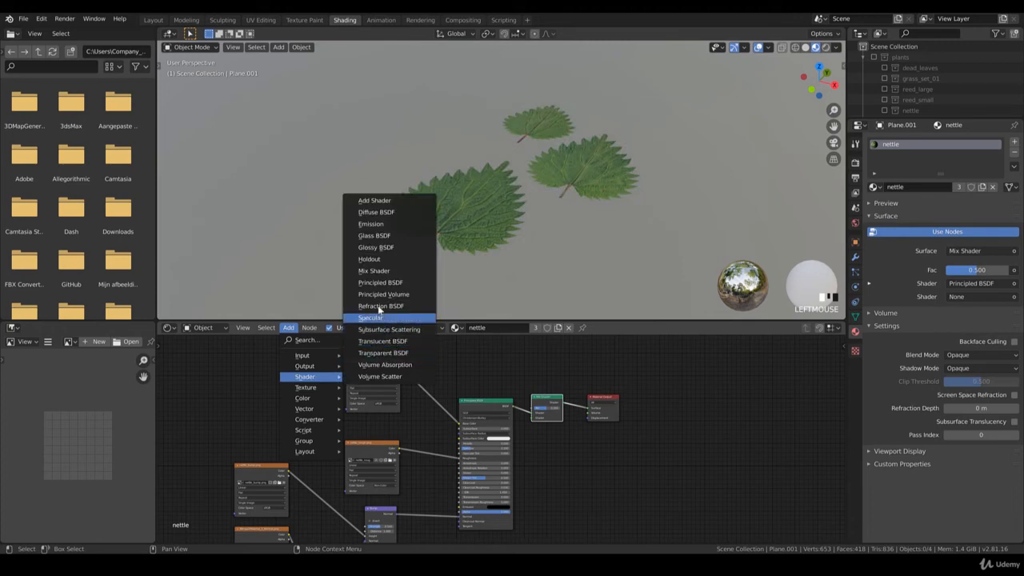
click(390, 341)
click(480, 368)
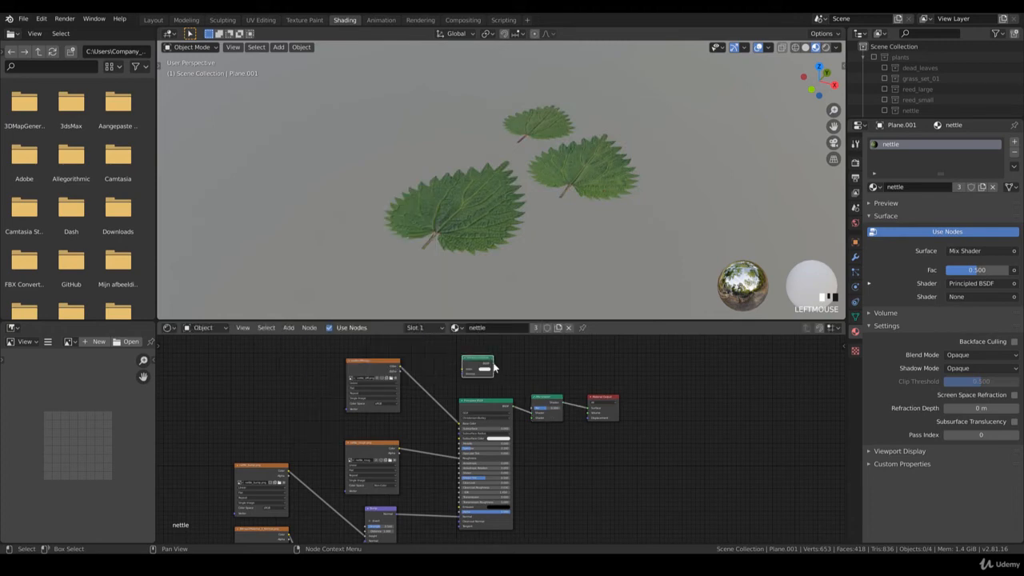
drag(493, 364, 533, 418)
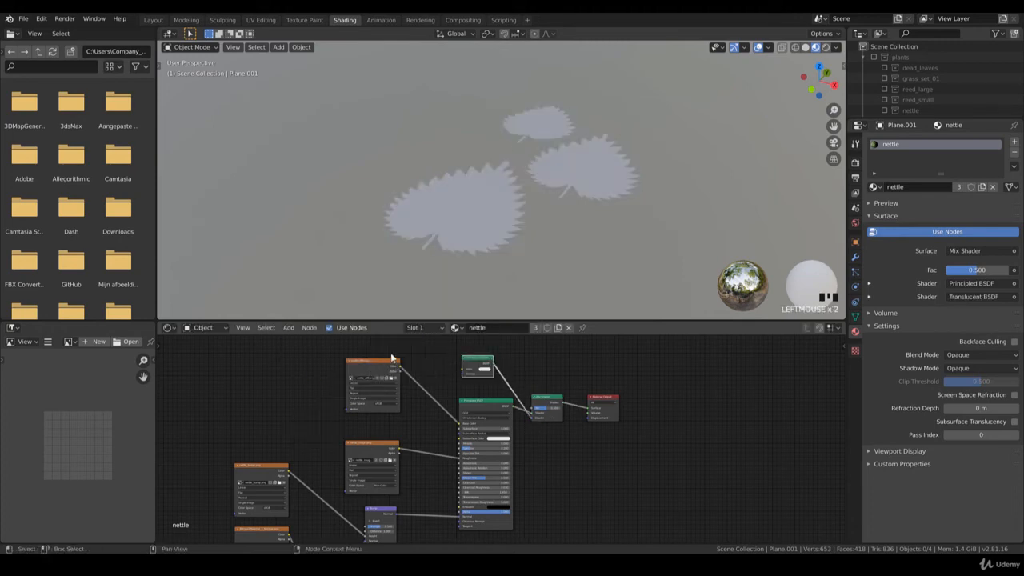
- Duplicate the nettle_diff.png texture node above the original and load nettle_diff_translucent.png into the copy
click(399, 389)
middle_drag(402, 397, 419, 439)
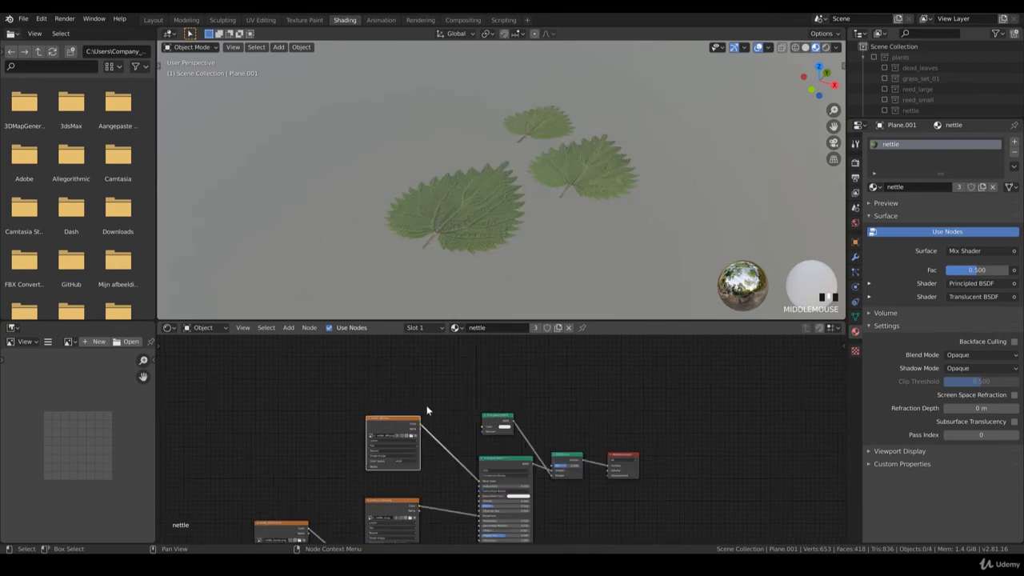
key(shift+d)
click(407, 351)
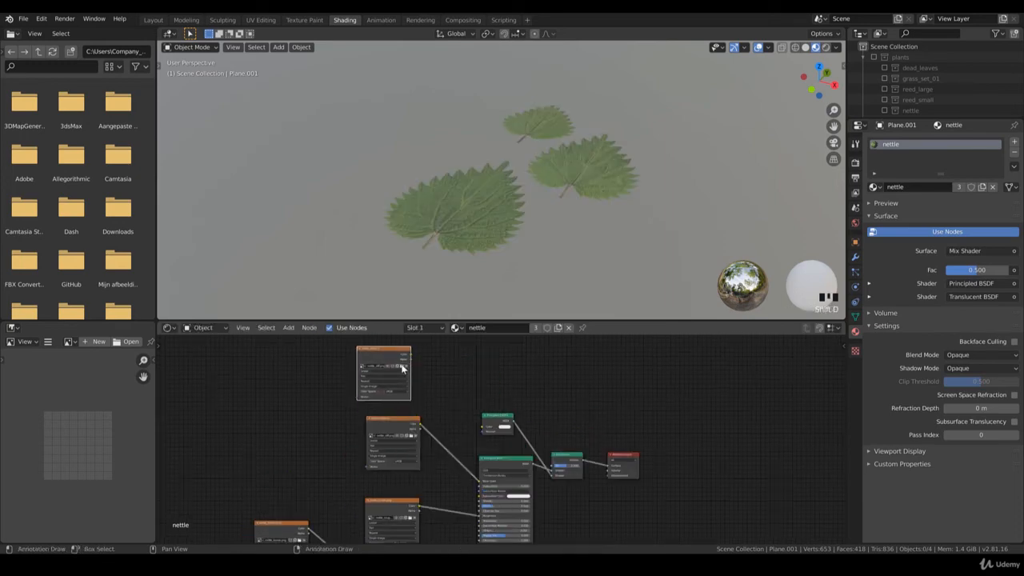
click(402, 365)
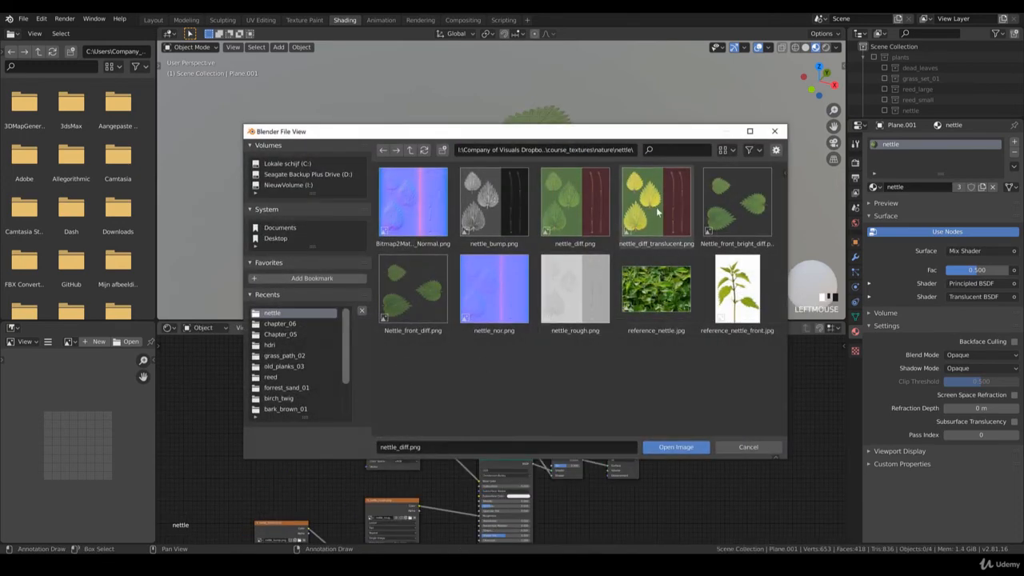
click(651, 216)
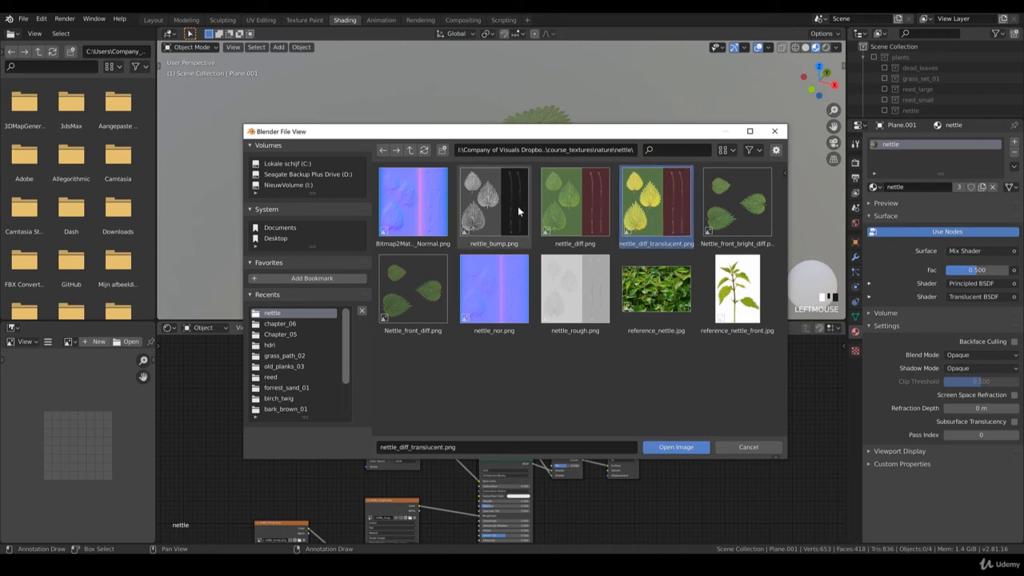
click(699, 446)
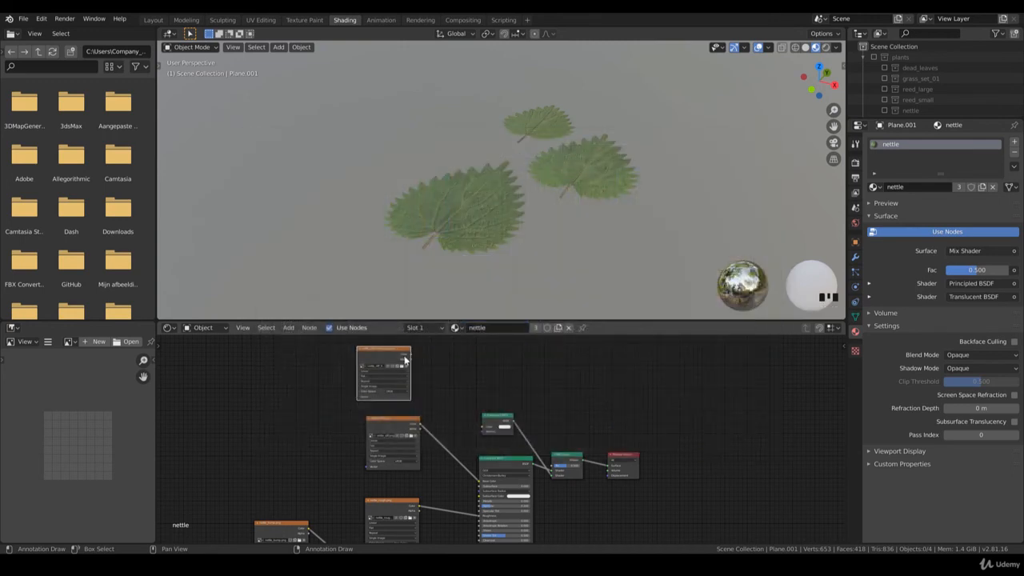
- Connect the translucent texture's color to the Translucent BSDF's Color and set the Mix Shader's factor to 0.200
drag(409, 357, 483, 426)
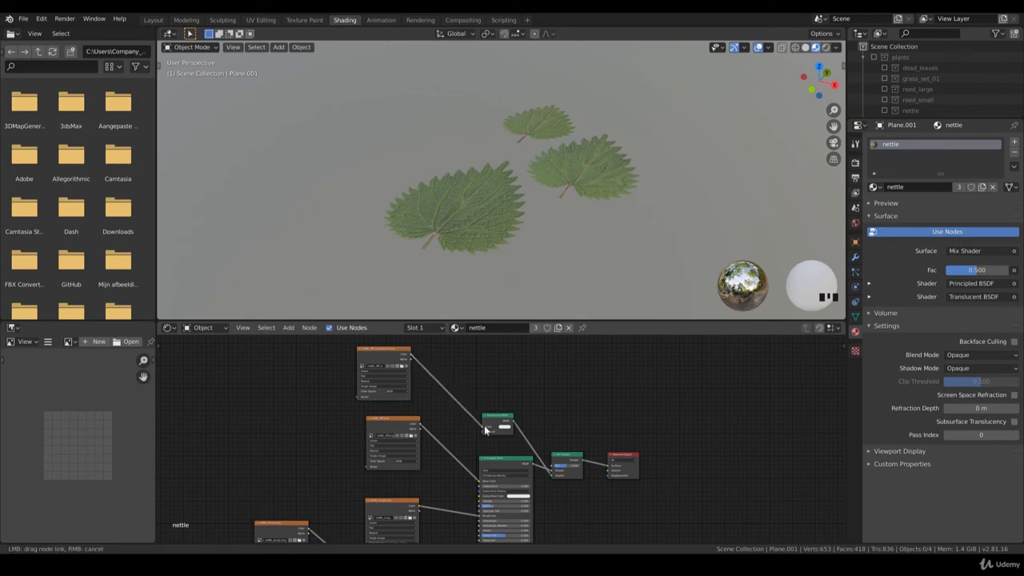
click(576, 464)
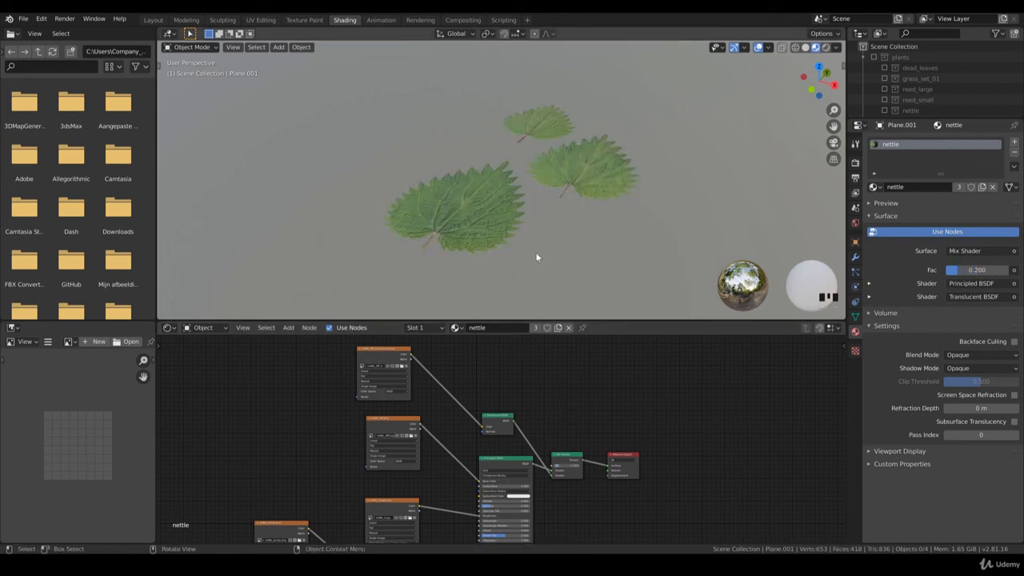
scroll(535, 252, down, 2)
scroll(553, 512, down, 2)
middle_drag(553, 511, 583, 445)
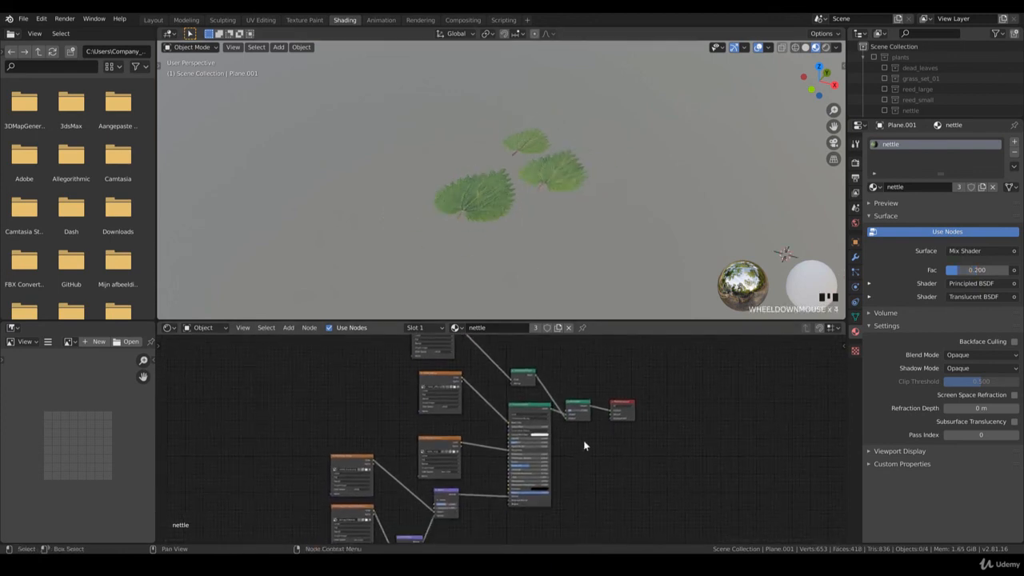